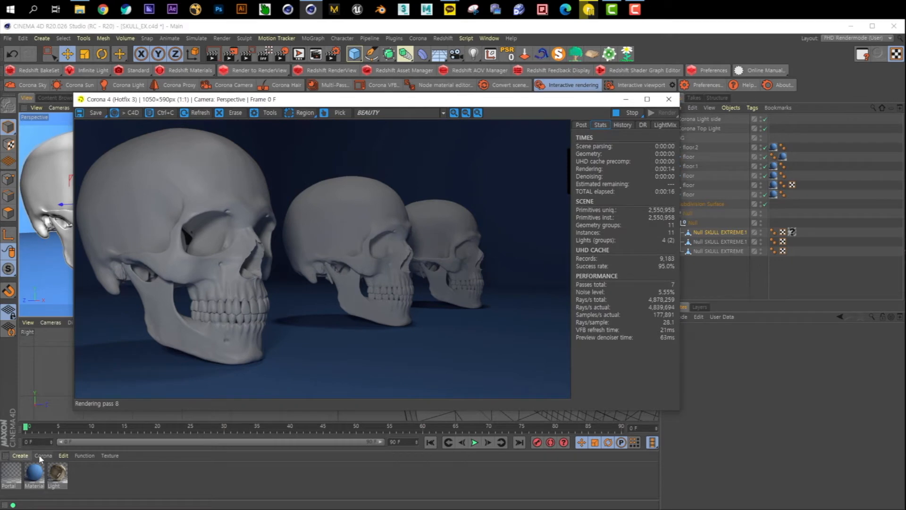
# Step: Create a new Corona material as a node in the node material editor
pyautogui.click(42, 456)
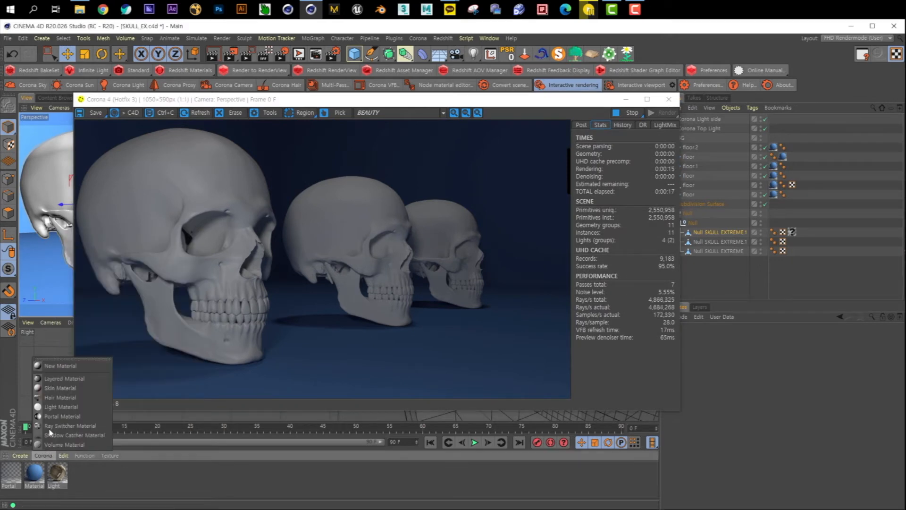
pyautogui.click(61, 366)
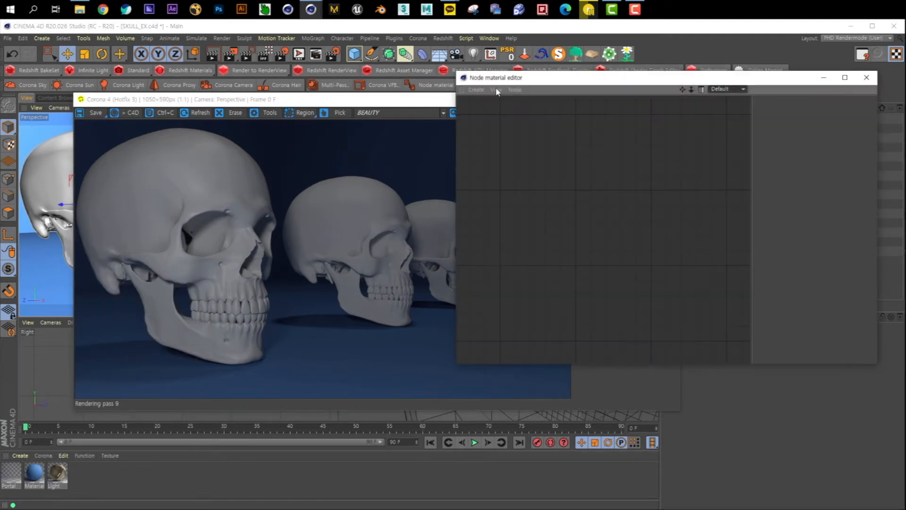
pyautogui.rightClick(397, 194)
pyautogui.moveTo(441, 223)
pyautogui.click(520, 229)
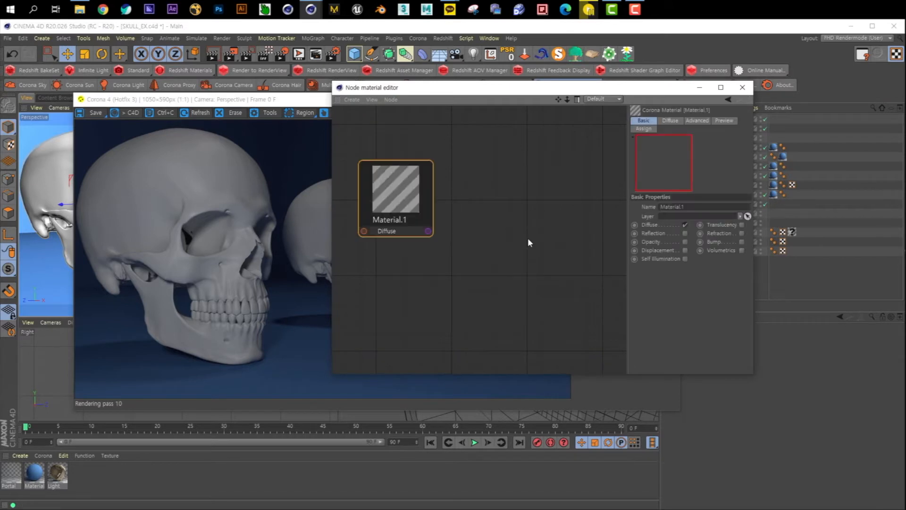
pyautogui.moveTo(405, 200); pyautogui.dragTo(523, 265)
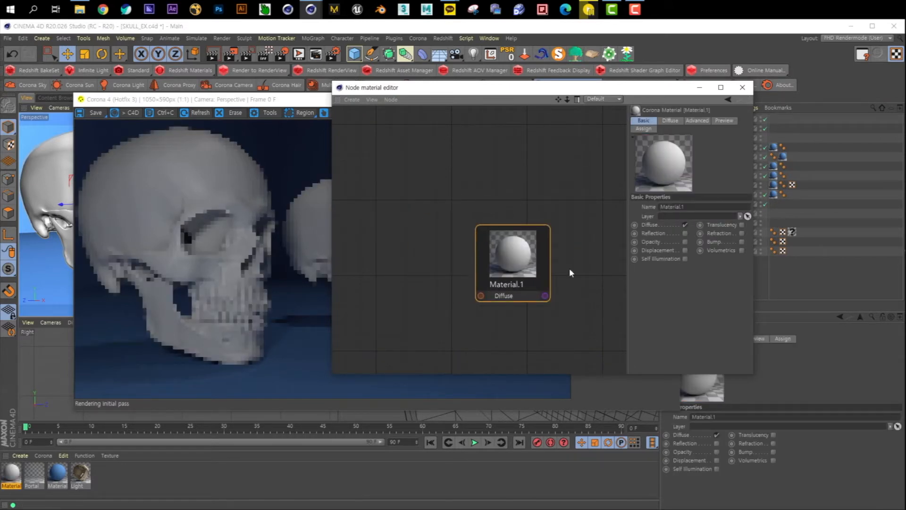
pyautogui.moveTo(540, 89); pyautogui.dragTo(572, 170)
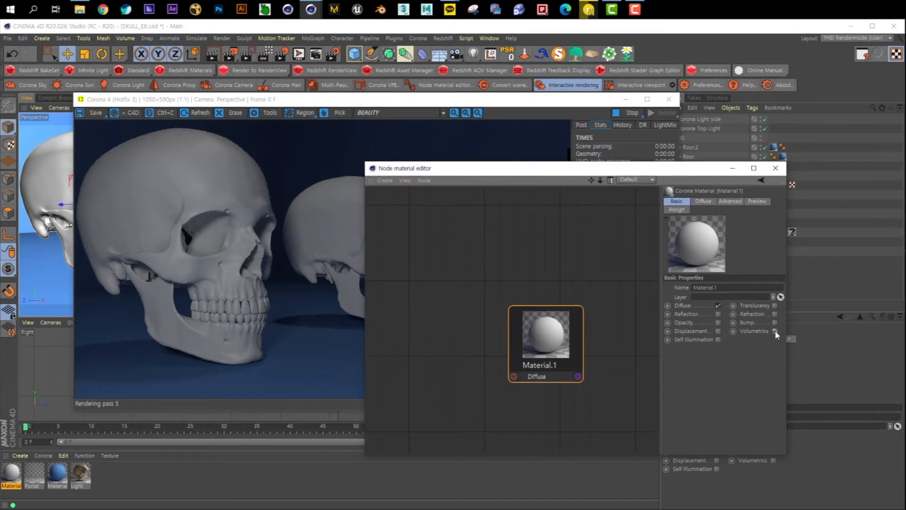
# Step: Enable volumetrics on the new material and set its mode to SSS
pyautogui.click(775, 331)
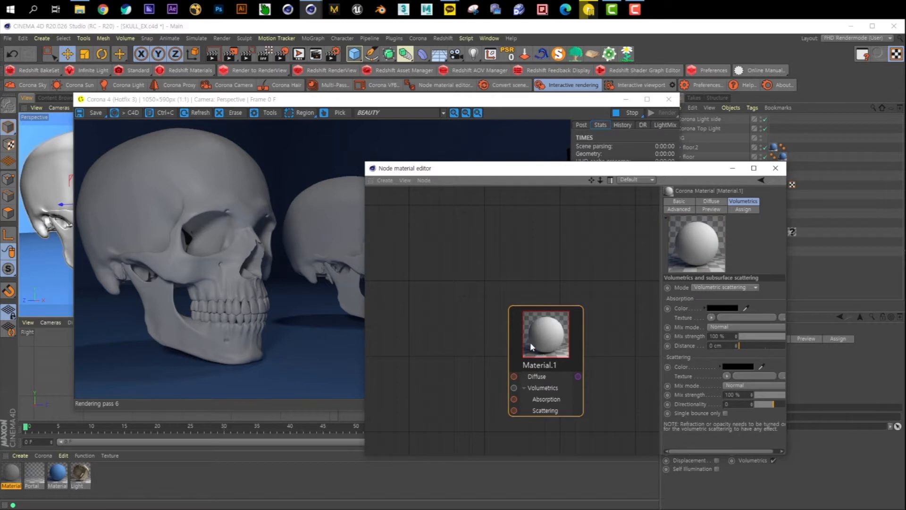
pyautogui.moveTo(549, 173); pyautogui.dragTo(534, 169)
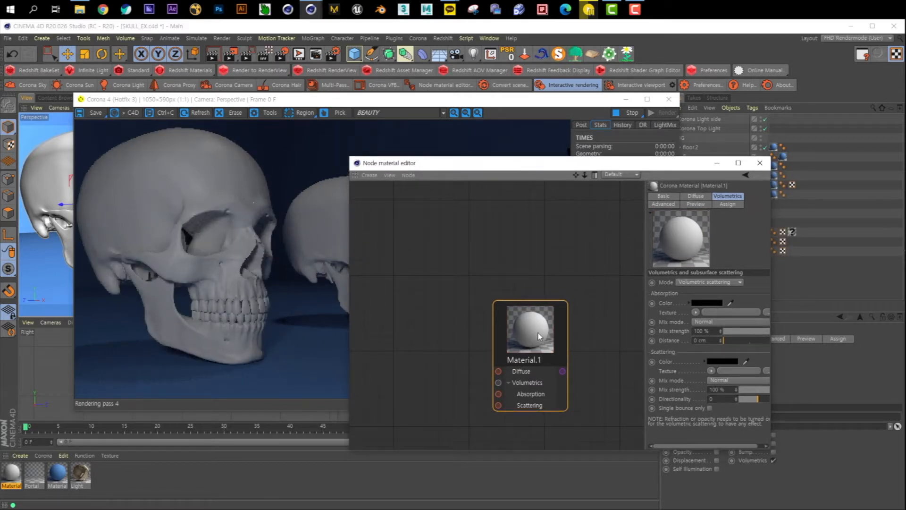
pyautogui.moveTo(537, 333); pyautogui.dragTo(501, 283)
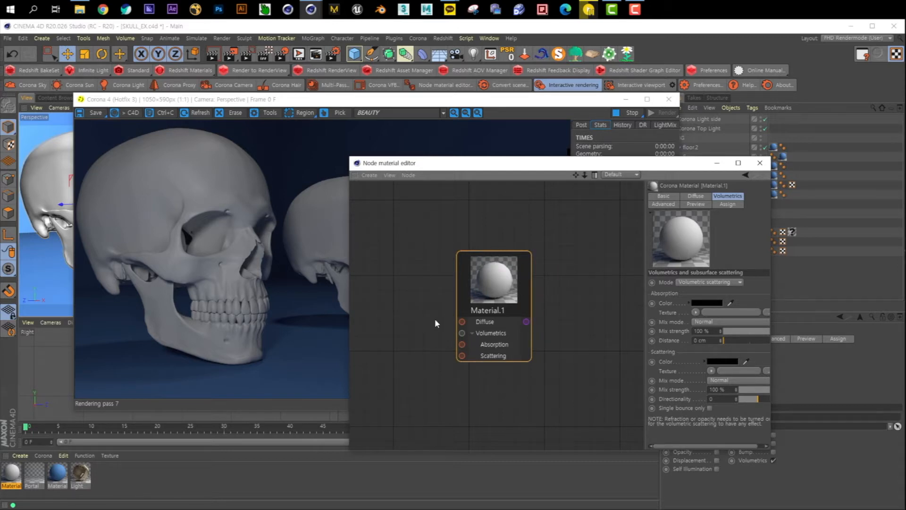
pyautogui.click(703, 283)
pyautogui.click(705, 302)
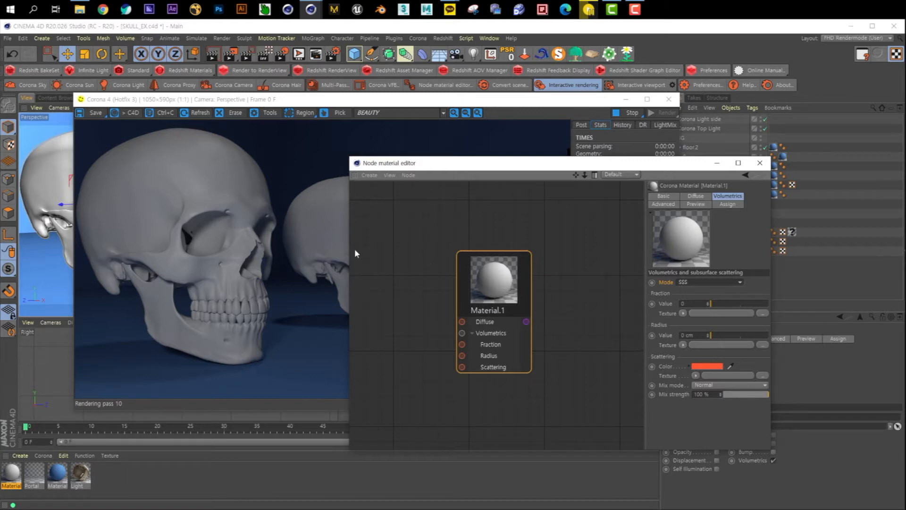
# Step: Assign the SSS material to the front skull and set its fraction value to 1
pyautogui.moveTo(507, 165); pyautogui.dragTo(470, 184)
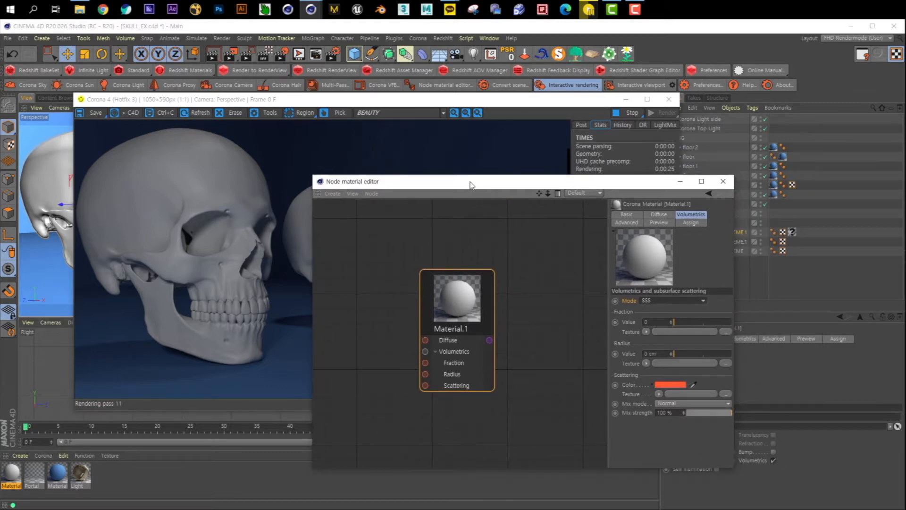
pyautogui.moveTo(12, 472); pyautogui.dragTo(795, 233)
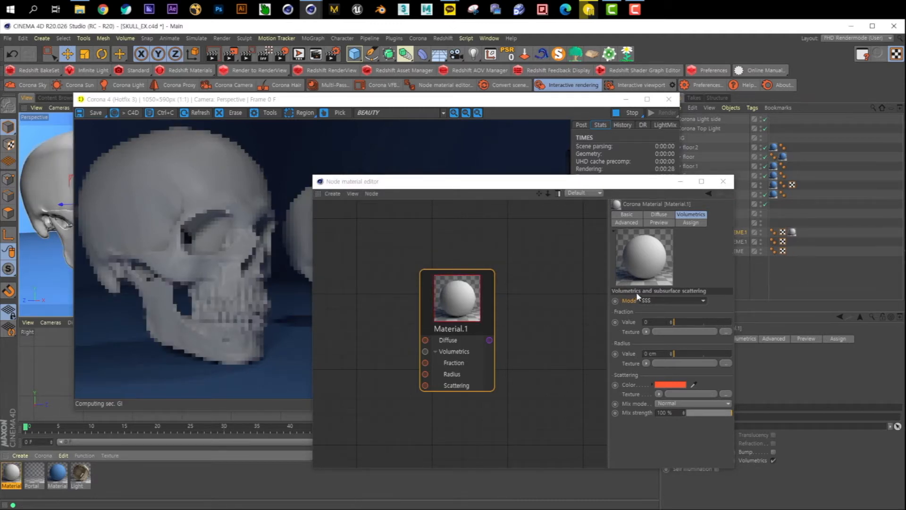
pyautogui.moveTo(656, 322); pyautogui.dragTo(602, 325)
pyautogui.write('1')
pyautogui.press('Return')
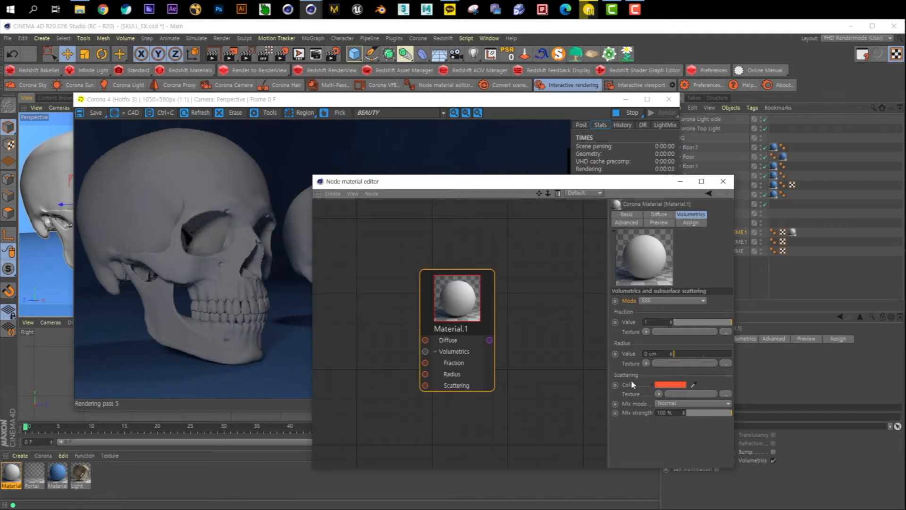
# Step: Set the material's SSS radius to 20 cm
pyautogui.doubleClick(659, 353)
pyautogui.write('20')
pyautogui.press('Return')
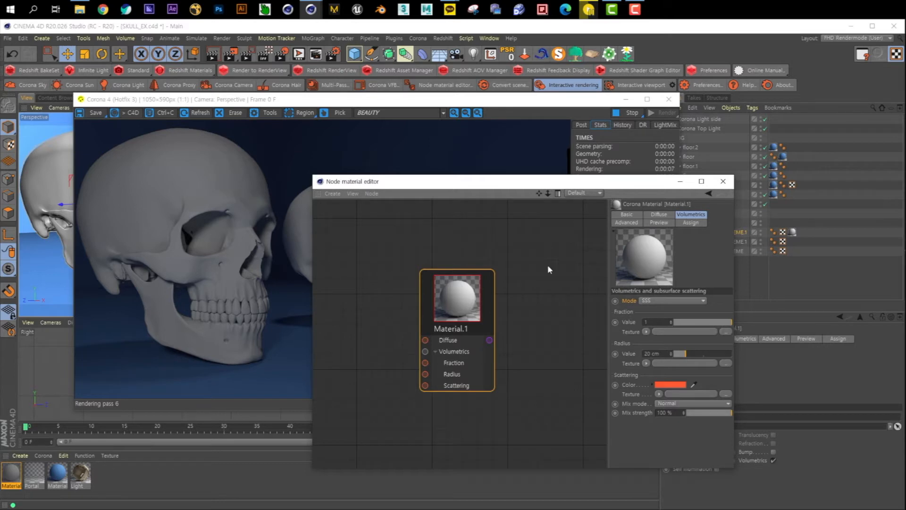
pyautogui.moveTo(467, 187)
pyautogui.mouseDown()
pyautogui.moveTo(470, 152)
pyautogui.moveTo(478, 185)
pyautogui.mouseUp()
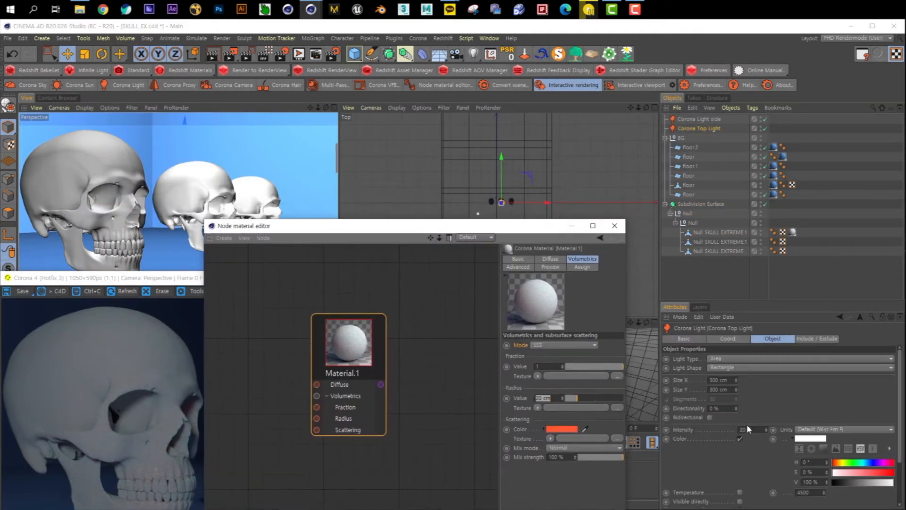
# Step: Give Corona Light side an intensity of 70 and a size of 300 by 300 cm
pyautogui.click(718, 121)
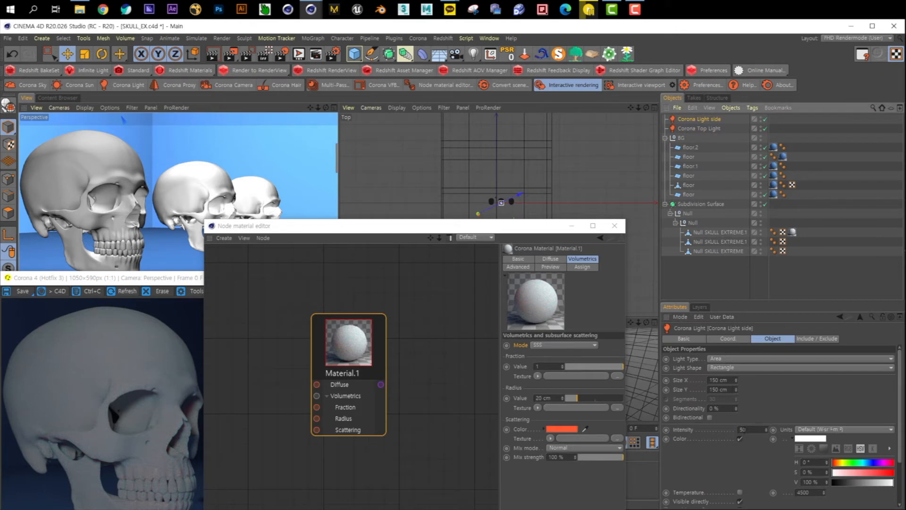
pyautogui.moveTo(750, 430); pyautogui.dragTo(682, 420)
pyautogui.write('70')
pyautogui.press('Return')
pyautogui.doubleClick(722, 380)
pyautogui.write('300')
pyautogui.press('Tab')
pyautogui.write('300')
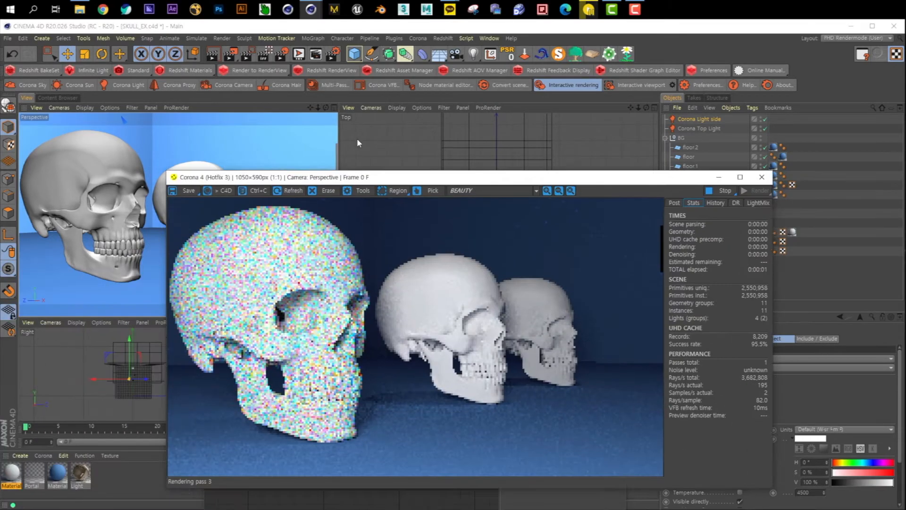
# Step: Set the intensity of Corona Light side to 50
pyautogui.moveTo(331, 179); pyautogui.dragTo(371, 87)
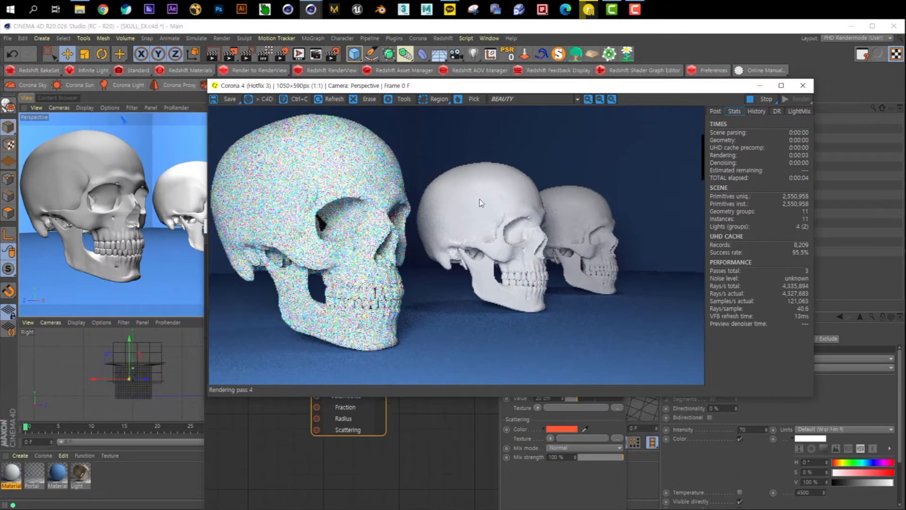
pyautogui.write('50')
pyautogui.press('Return')
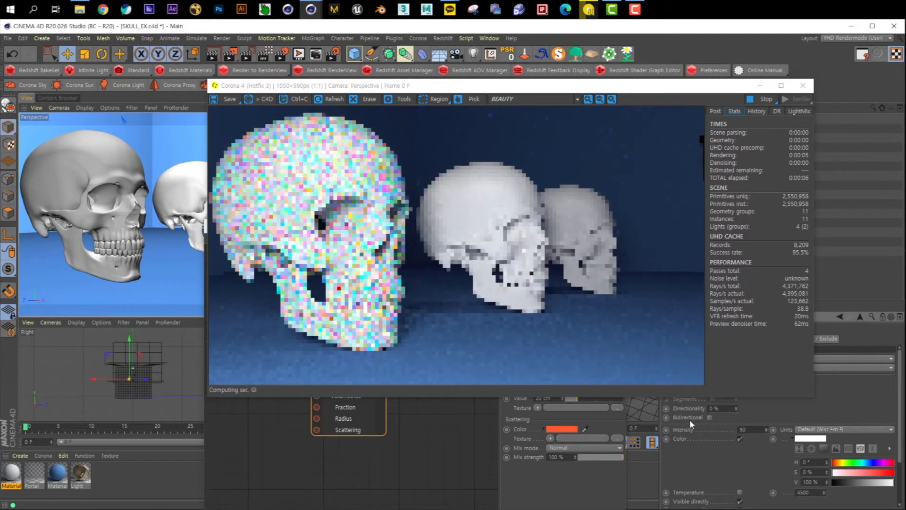
pyautogui.moveTo(565, 93); pyautogui.dragTo(534, 114)
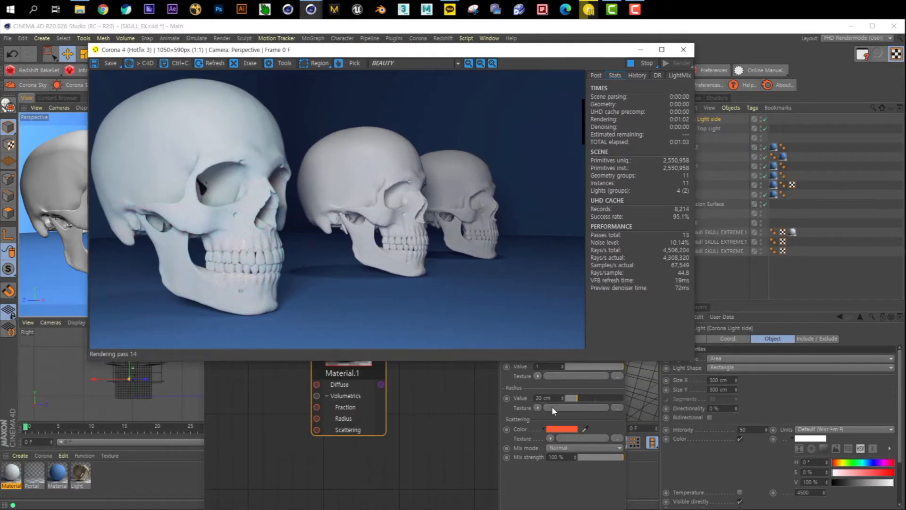
# Step: Set the front skull material's SSS radius to 100 cm
pyautogui.moveTo(553, 399); pyautogui.dragTo(473, 390)
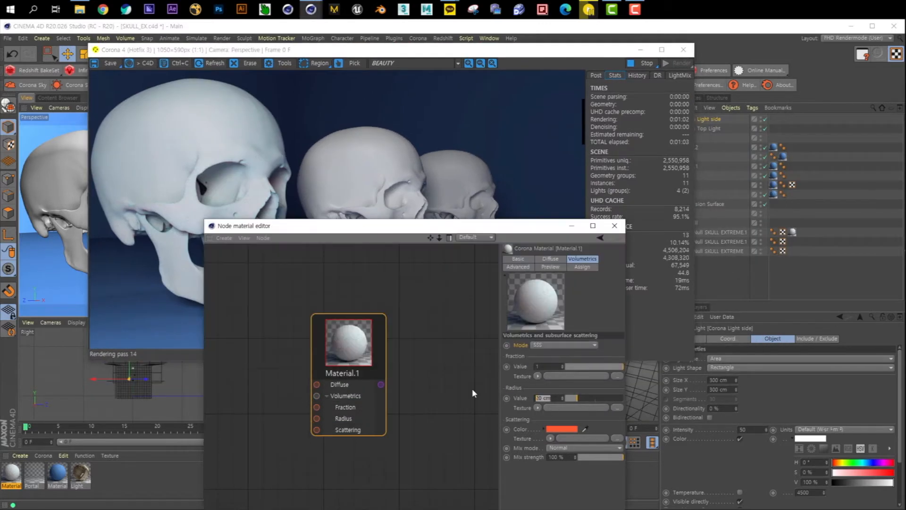
pyautogui.write('100')
pyautogui.press('Return')
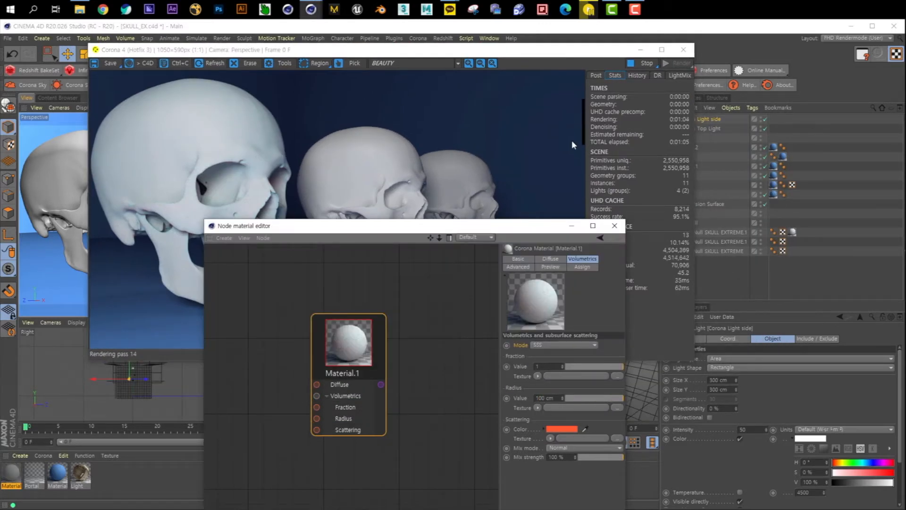
pyautogui.moveTo(566, 49); pyautogui.dragTo(587, 82)
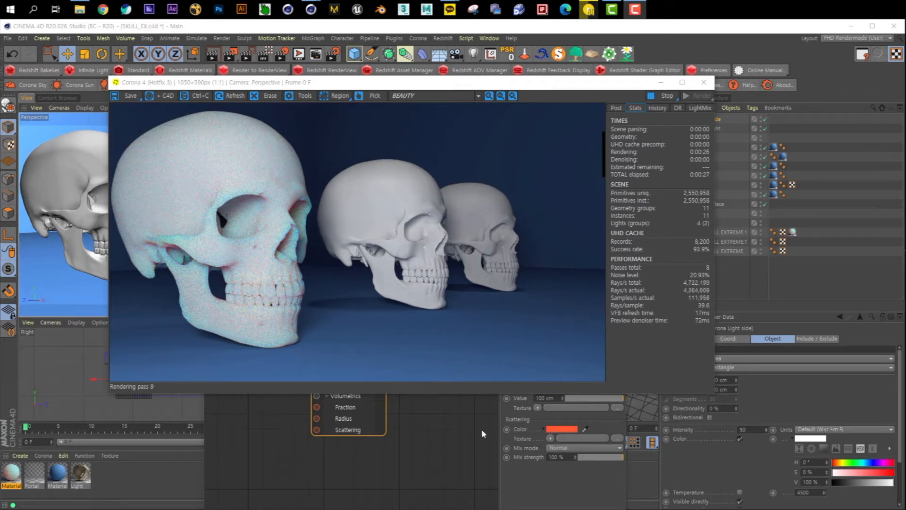
# Step: Check the material's diffuse settings and set its SSS radius to 150 cm
pyautogui.click(520, 466)
pyautogui.click(553, 260)
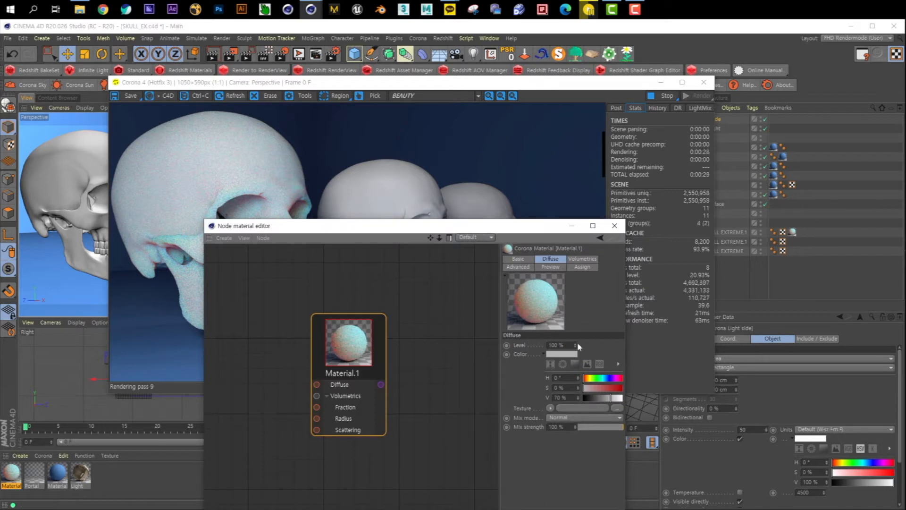
pyautogui.click(581, 259)
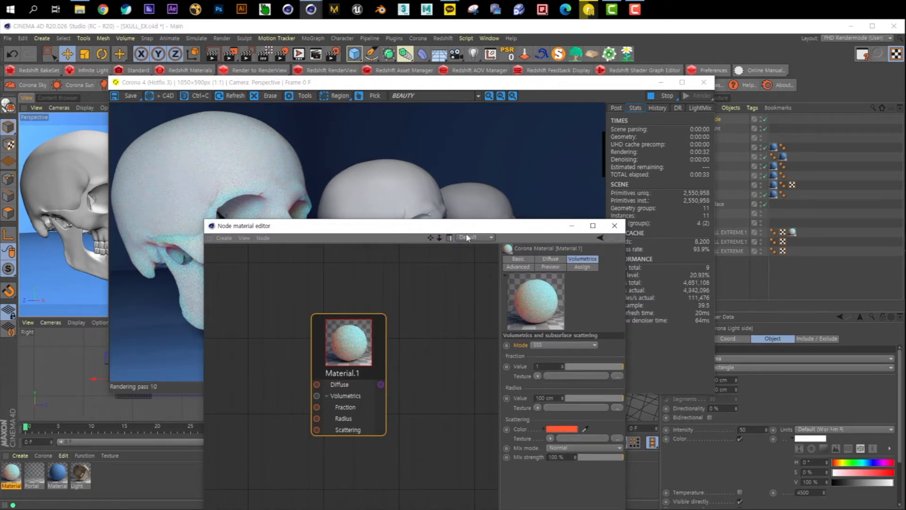
pyautogui.moveTo(443, 226); pyautogui.dragTo(588, 159)
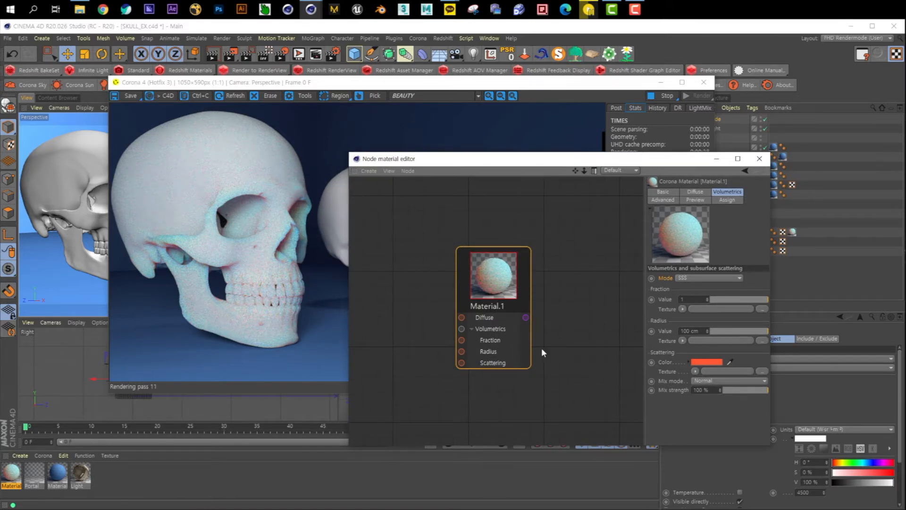
pyautogui.moveTo(699, 331); pyautogui.dragTo(622, 325)
pyautogui.write('150')
pyautogui.press('Return')
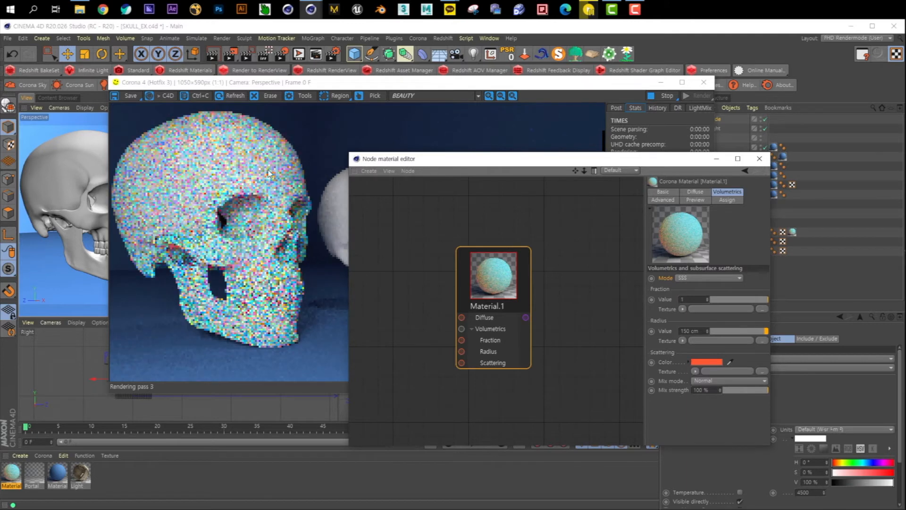
# Step: Change the material's diffuse color to a muted light blue with hue 196°, saturation 34% and value 70%
pyautogui.click(695, 193)
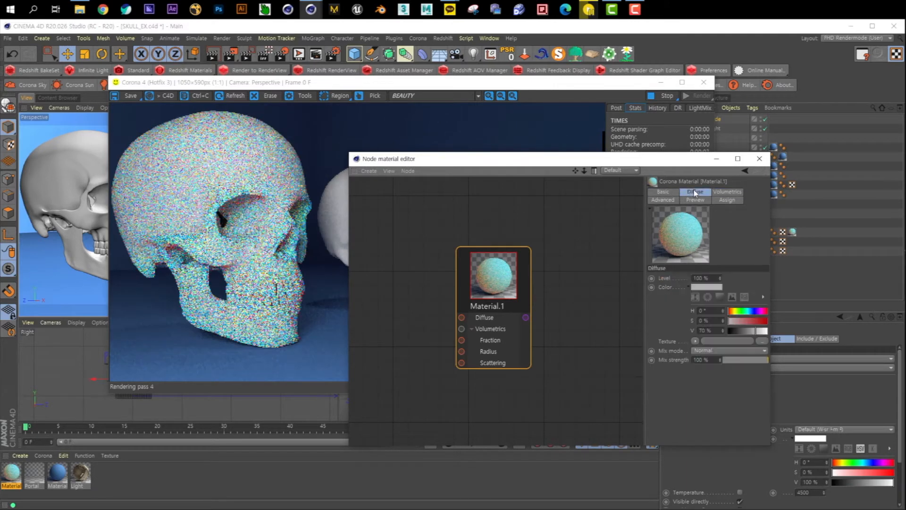
pyautogui.click(708, 289)
pyautogui.click(774, 287)
pyautogui.click(674, 288)
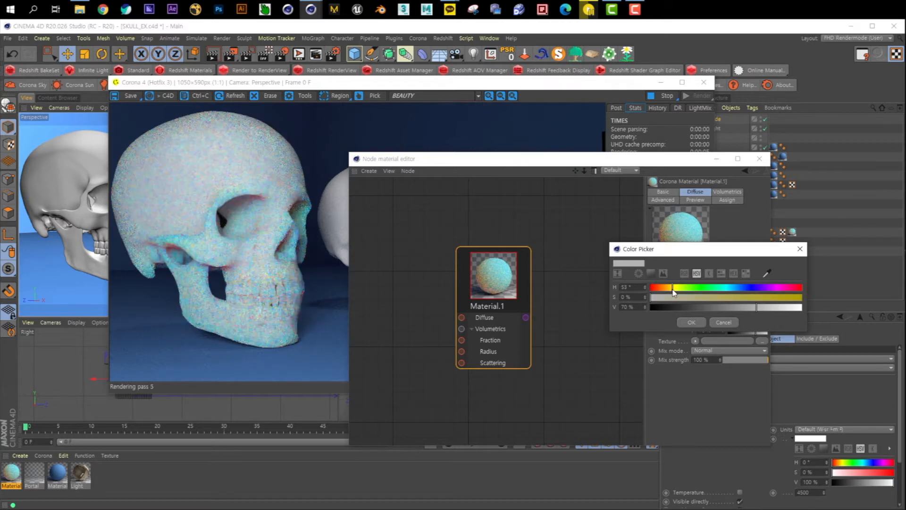
pyautogui.click(696, 297)
pyautogui.click(724, 287)
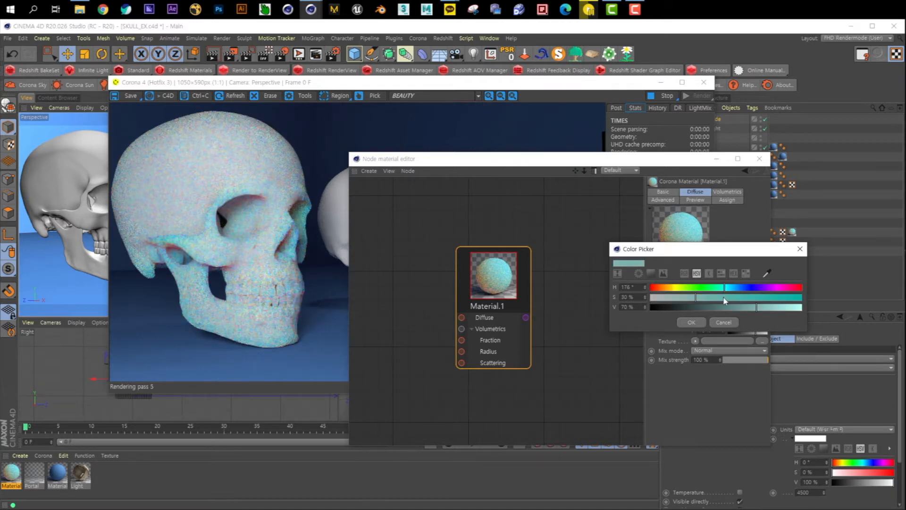
pyautogui.click(702, 298)
pyautogui.click(733, 287)
pyautogui.click(692, 322)
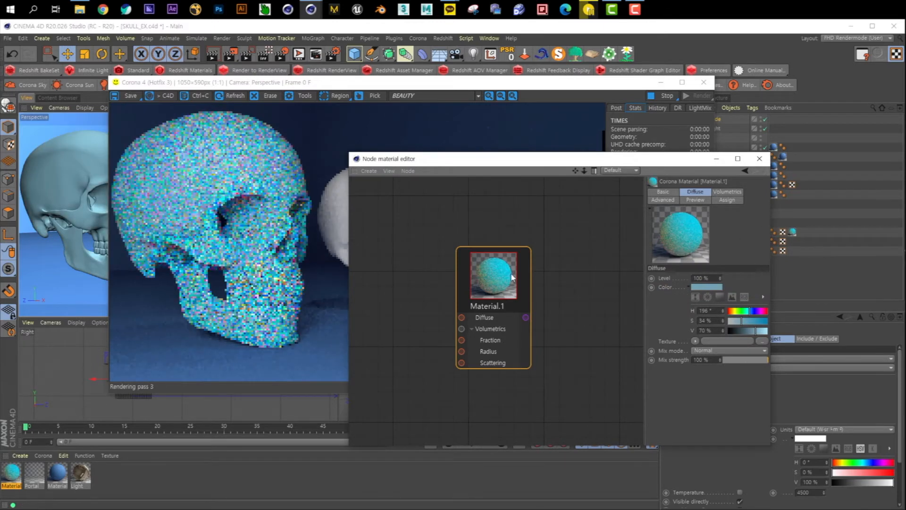
pyautogui.moveTo(469, 167); pyautogui.dragTo(448, 184)
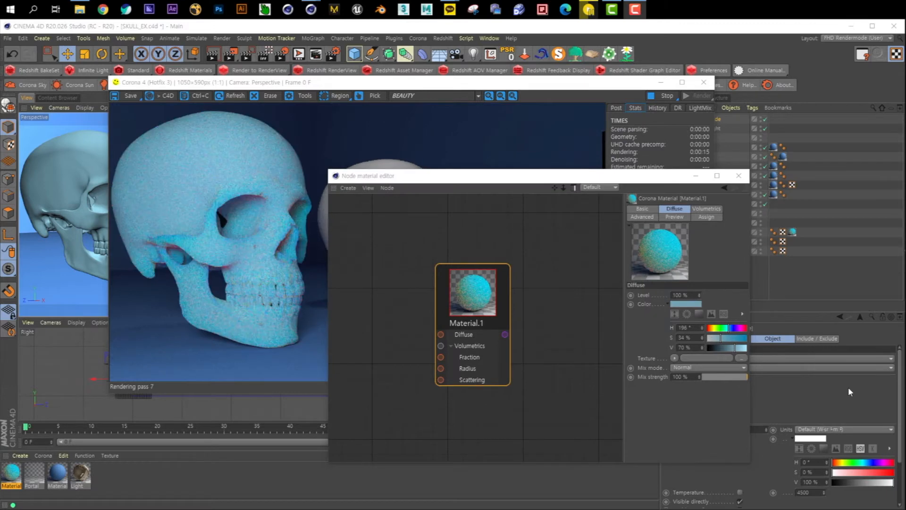
# Step: Set the blue skull material's SSS radius to 300 cm
pyautogui.click(706, 209)
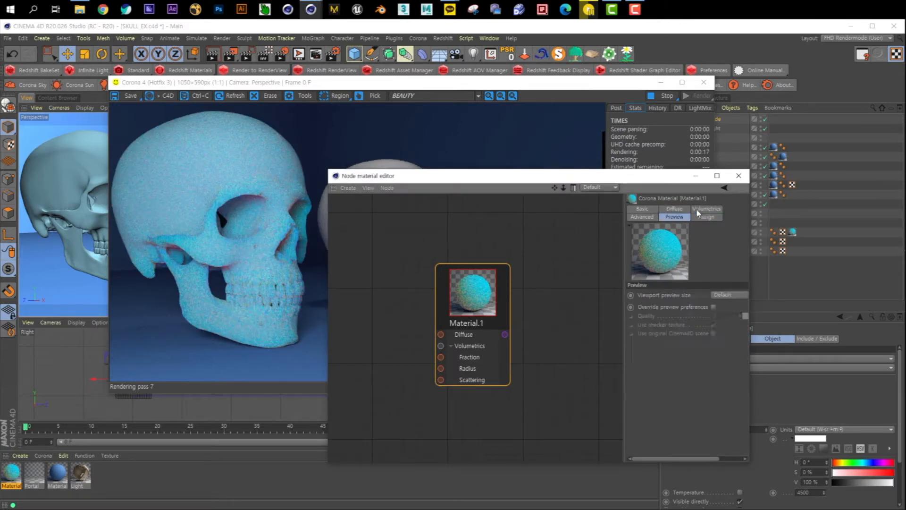
pyautogui.doubleClick(667, 348)
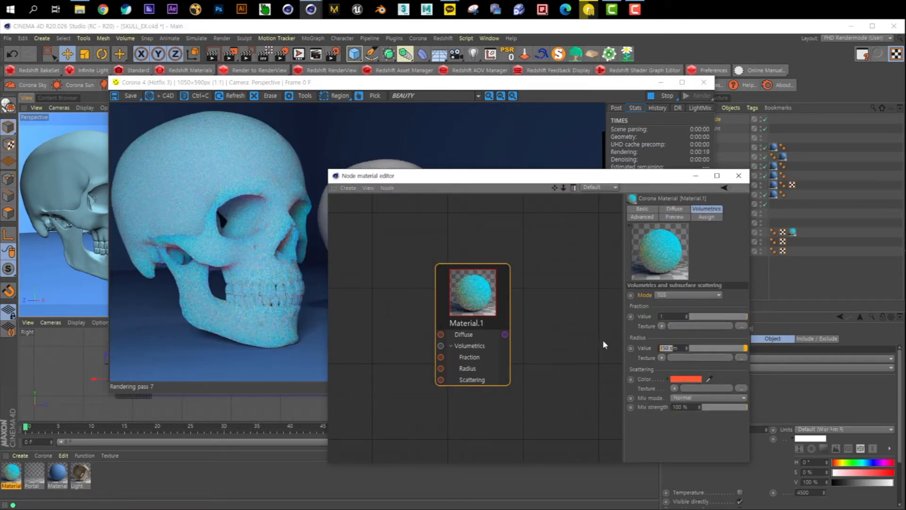
pyautogui.press('BackSpace')
pyautogui.write('300')
pyautogui.press('Return')
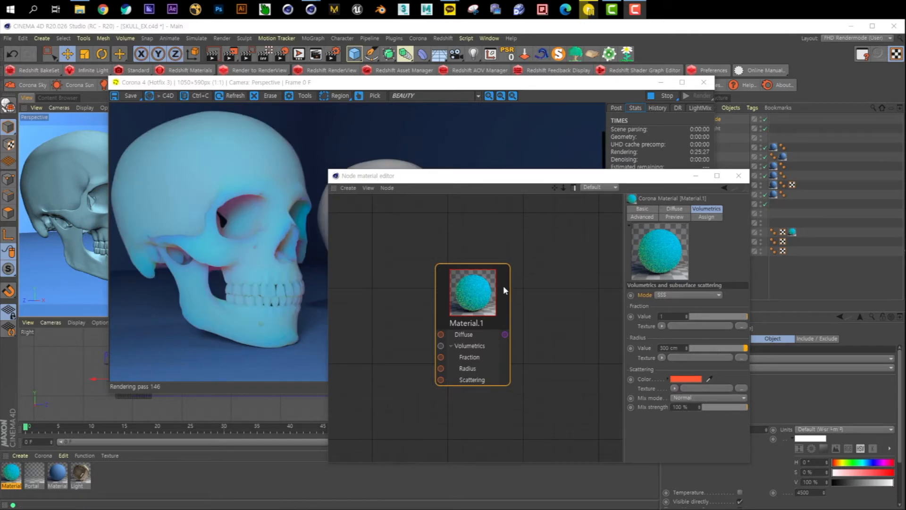
pyautogui.moveTo(531, 175); pyautogui.dragTo(479, 174)
pyautogui.moveTo(349, 181); pyautogui.dragTo(413, 172)
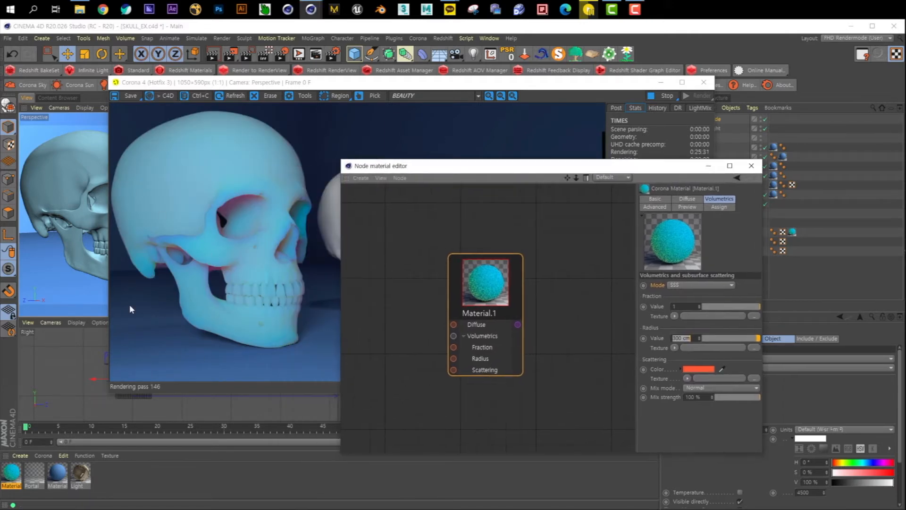
# Step: Enable reflection on the blue skull material and open its reflection settings
pyautogui.click(655, 199)
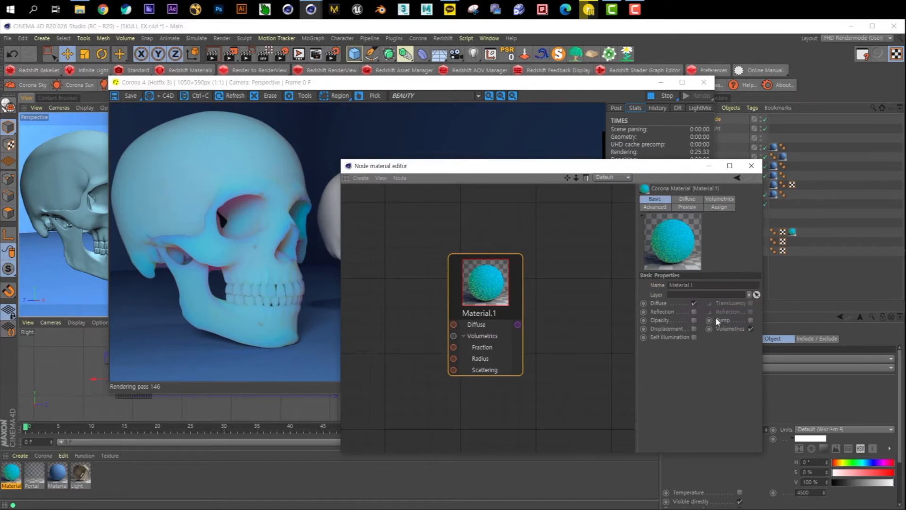
pyautogui.click(694, 311)
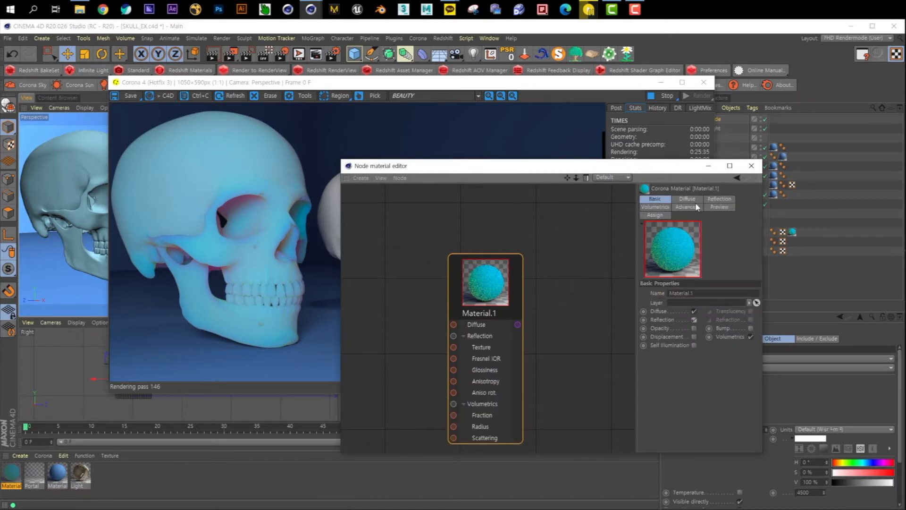
pyautogui.click(716, 200)
pyautogui.moveTo(536, 172); pyautogui.dragTo(566, 118)
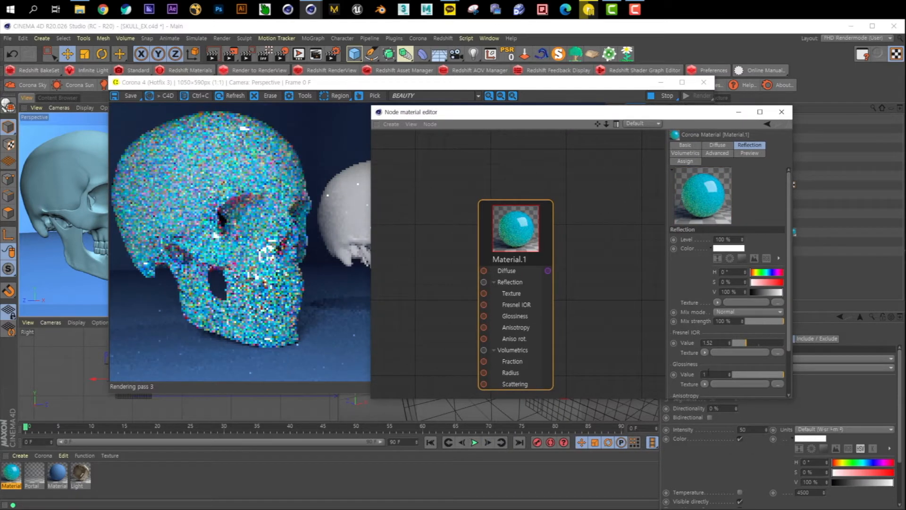
# Step: Try a reflection glossiness of 0.7 on the blue skull material and reduce it to 0.5
pyautogui.moveTo(712, 375); pyautogui.dragTo(684, 377)
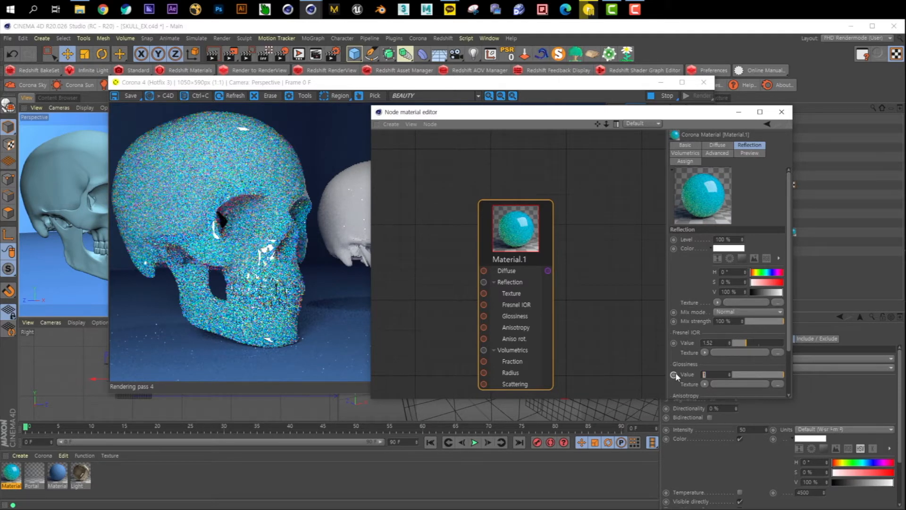
pyautogui.write('0.7')
pyautogui.press('Return')
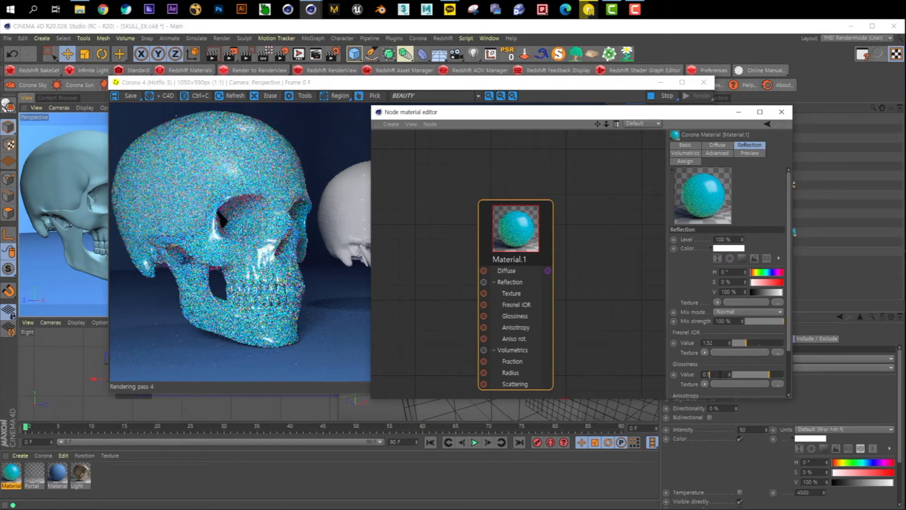
pyautogui.write('5')
pyautogui.press('Return')
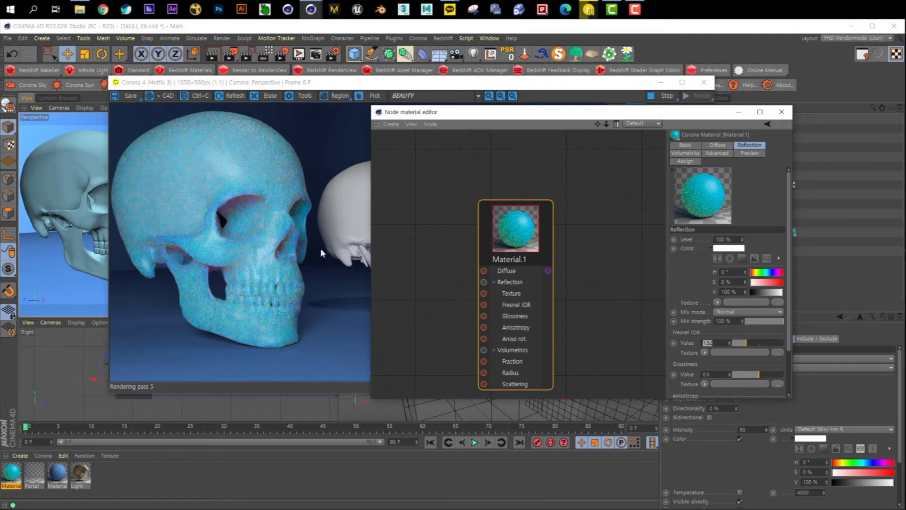
# Step: Close the node material editor and examine the glossy blue skull in the full render
pyautogui.moveTo(715, 118); pyautogui.dragTo(558, 157)
pyautogui.click(658, 150)
pyautogui.moveTo(620, 88); pyautogui.dragTo(600, 80)
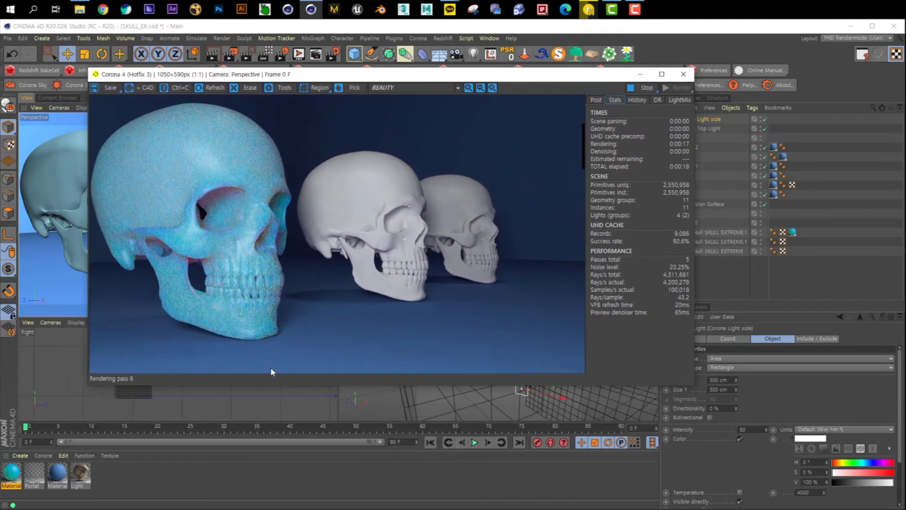
pyautogui.click(132, 473)
pyautogui.click(44, 455)
pyautogui.click(439, 128)
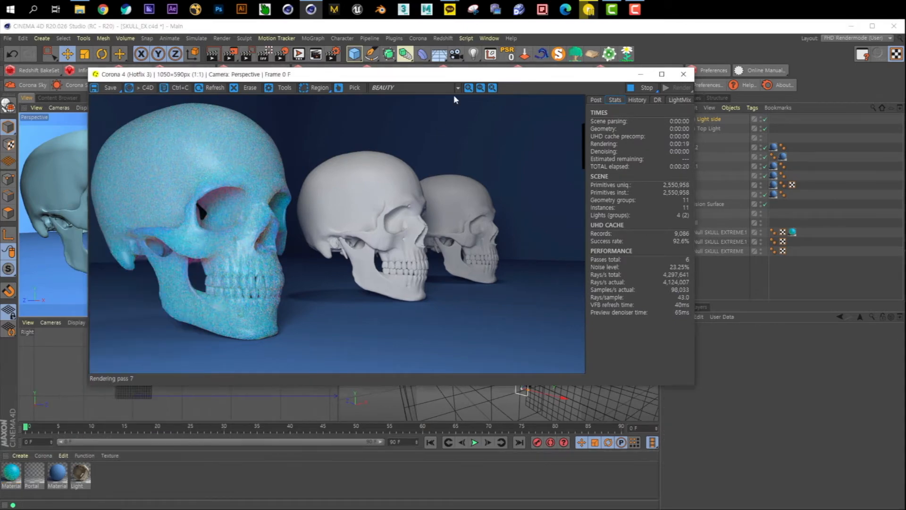
# Step: Reopen the node material editor and add a new Corona material beside the blue skull material
pyautogui.moveTo(453, 75); pyautogui.dragTo(480, 125)
pyautogui.click(447, 87)
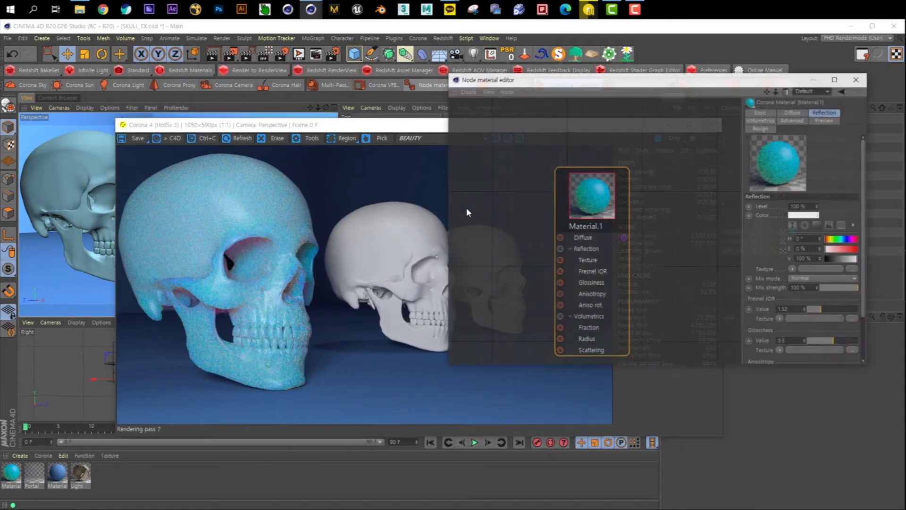
pyautogui.moveTo(630, 85); pyautogui.dragTo(524, 90)
pyautogui.moveTo(478, 213); pyautogui.dragTo(552, 182)
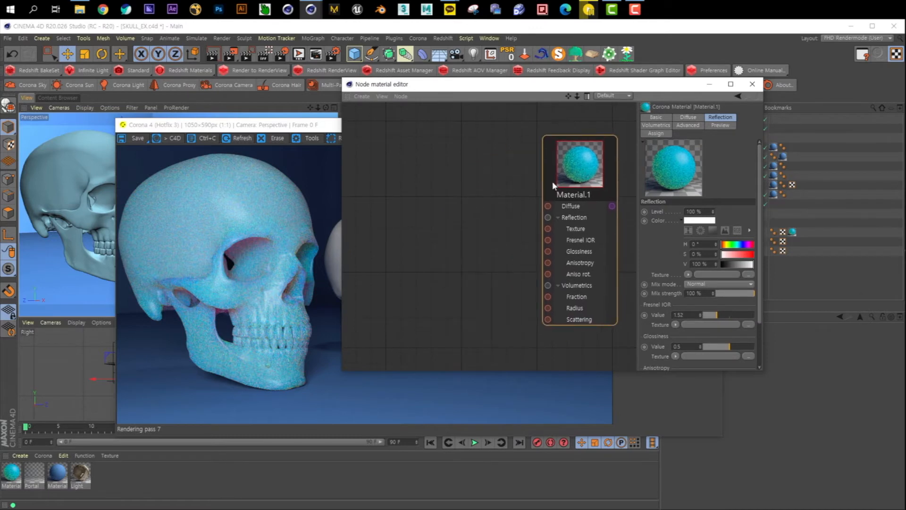
pyautogui.rightClick(410, 159)
pyautogui.click(482, 189)
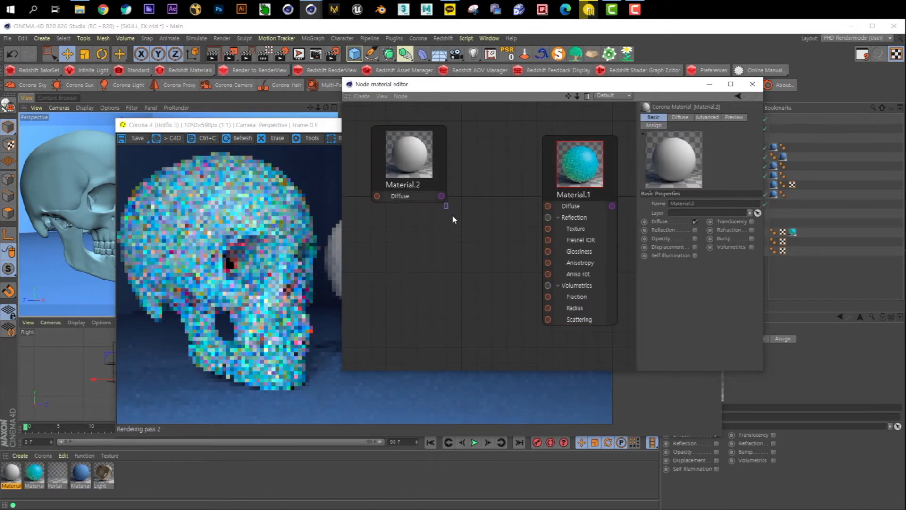
pyautogui.moveTo(429, 177); pyautogui.dragTo(452, 231)
# Step: Delete the rearmost of the three skulls from the scene
pyautogui.moveTo(496, 88); pyautogui.dragTo(504, 361)
pyautogui.moveTo(504, 126); pyautogui.dragTo(507, 346)
pyautogui.click(279, 200)
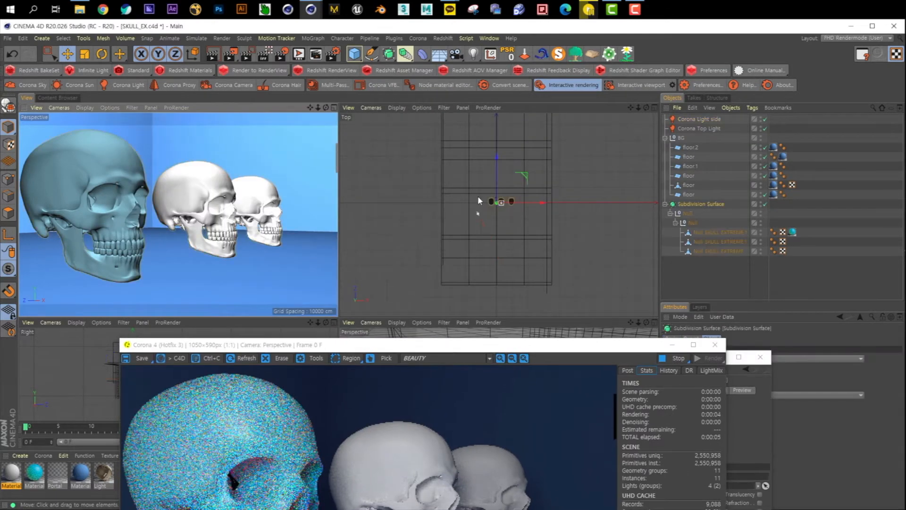
pyautogui.click(735, 242)
pyautogui.click(742, 251)
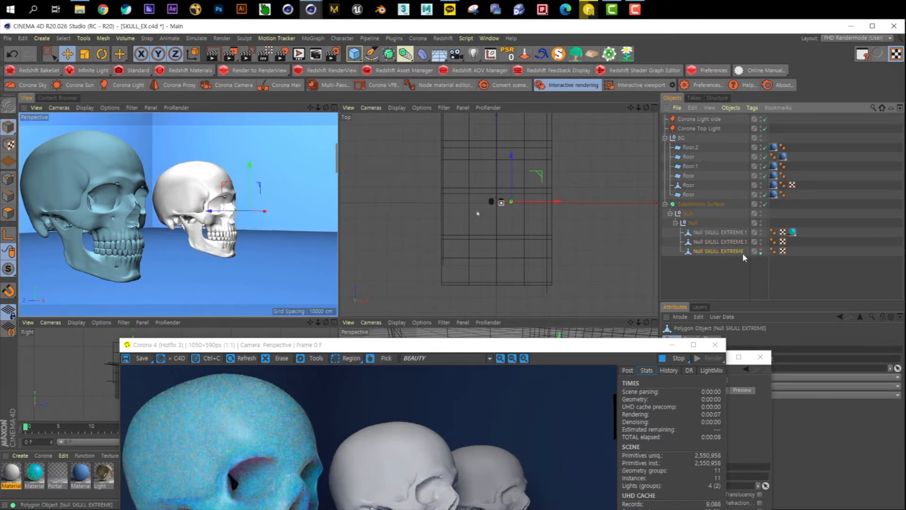
pyautogui.press('Delete')
# Step: Move the remaining white skull farther from the blue one and rotate it about its vertical axis to face the camera
pyautogui.click(740, 242)
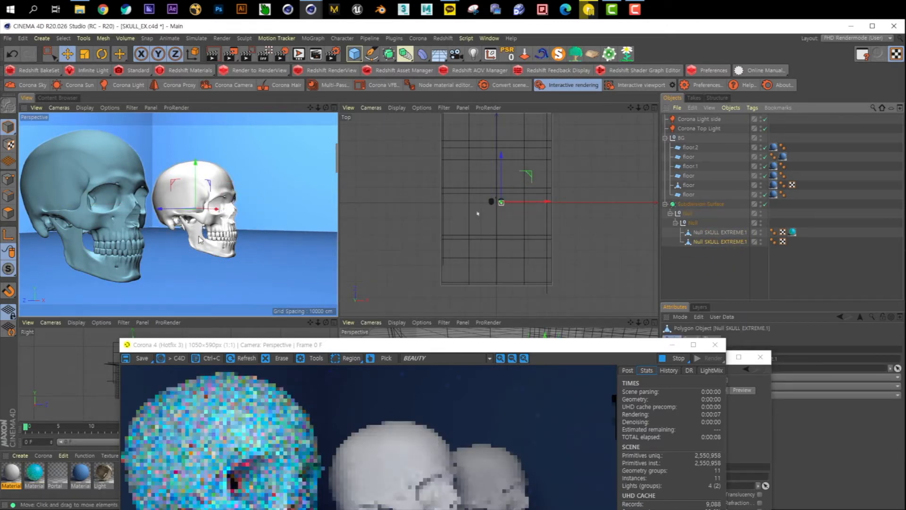
pyautogui.moveTo(237, 230); pyautogui.dragTo(307, 217)
pyautogui.press('t')
pyautogui.press('e')
pyautogui.press('r')
pyautogui.moveTo(241, 206); pyautogui.dragTo(162, 207)
# Step: Enlarge the perspective view, frame both skulls and rotate the white skull to a three-quarter angle matching the blue one
pyautogui.middleClick(331, 188)
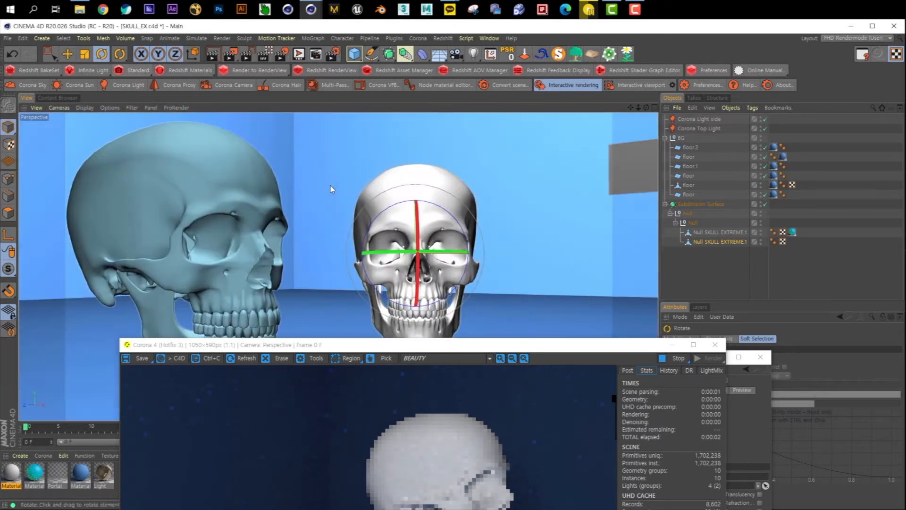
pyautogui.keyDown('alt'); pyautogui.moveTo(342, 208); pyautogui.dragTo(362, 209, button='middle'); pyautogui.keyUp('alt')
pyautogui.keyDown('alt'); pyautogui.moveTo(361, 210); pyautogui.dragTo(339, 208); pyautogui.keyUp('alt')
pyautogui.keyDown('alt'); pyautogui.moveTo(339, 208); pyautogui.dragTo(307, 216, button='middle'); pyautogui.keyUp('alt')
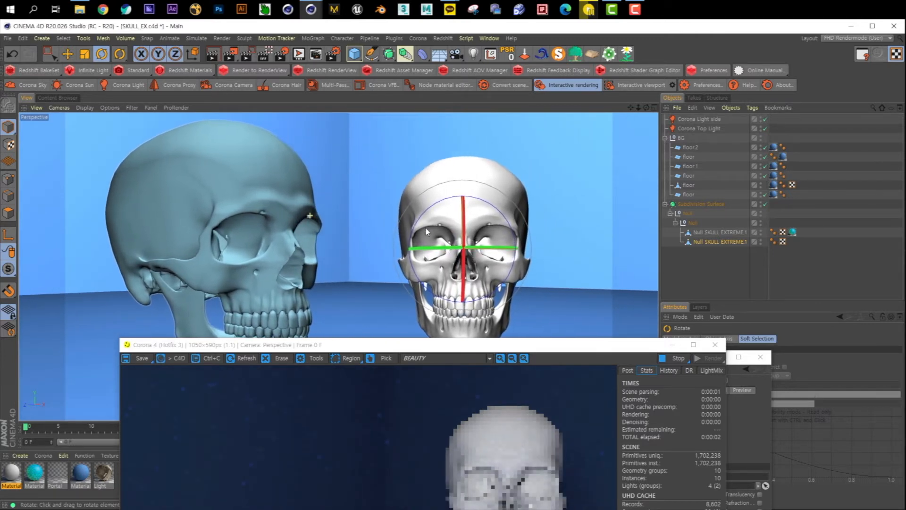
pyautogui.moveTo(433, 247); pyautogui.dragTo(467, 247)
pyautogui.press('e')
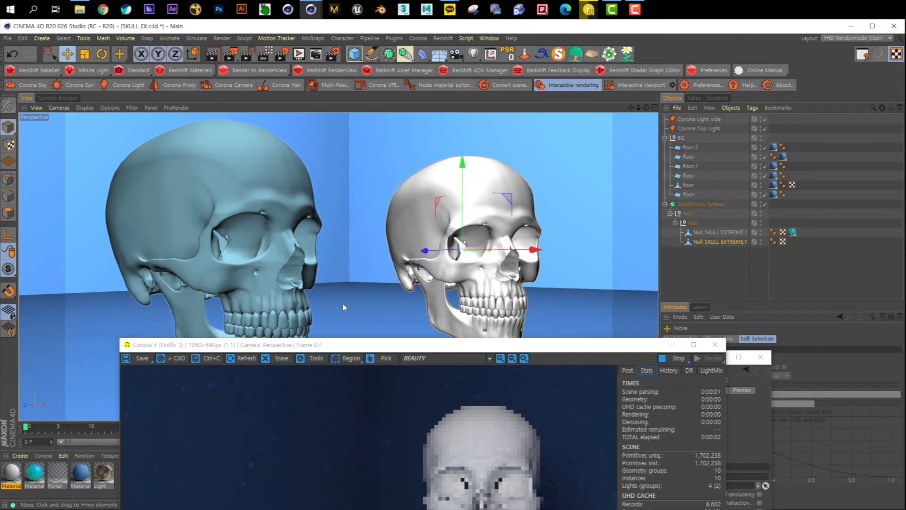
# Step: Raise the white skull slightly above its current height, checking its position in the render
pyautogui.moveTo(367, 348); pyautogui.dragTo(294, 140)
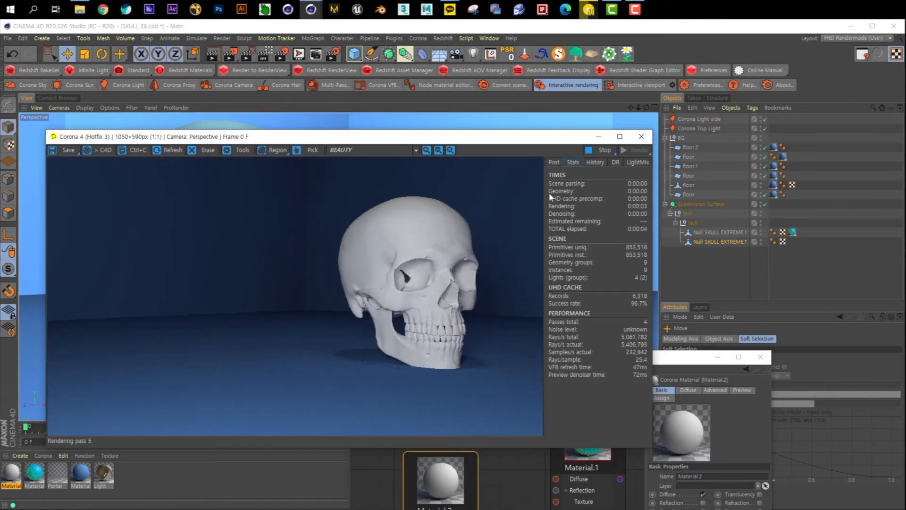
pyautogui.moveTo(525, 138); pyautogui.dragTo(506, 349)
pyautogui.moveTo(462, 212); pyautogui.dragTo(462, 203)
pyautogui.moveTo(523, 343); pyautogui.dragTo(430, 131)
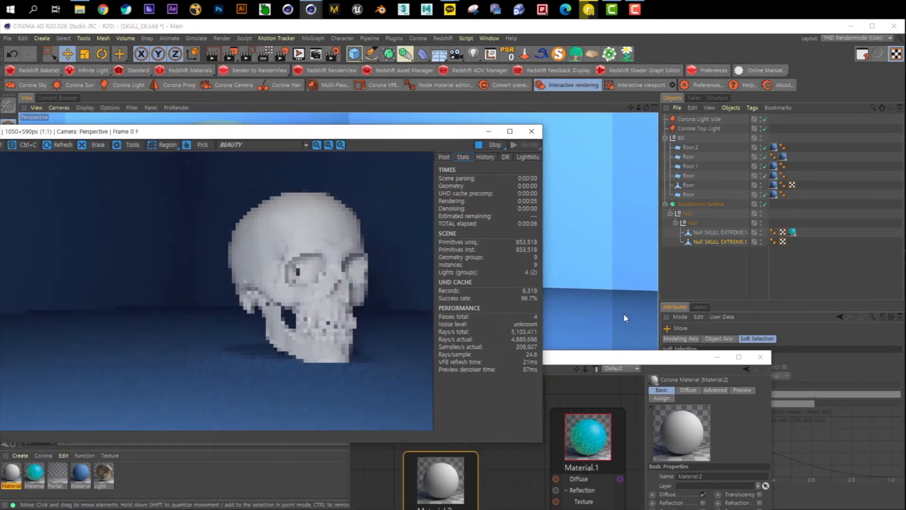
# Step: Enable volumetrics on Material.2 and open its volumetric scattering settings
pyautogui.moveTo(603, 359); pyautogui.dragTo(424, 159)
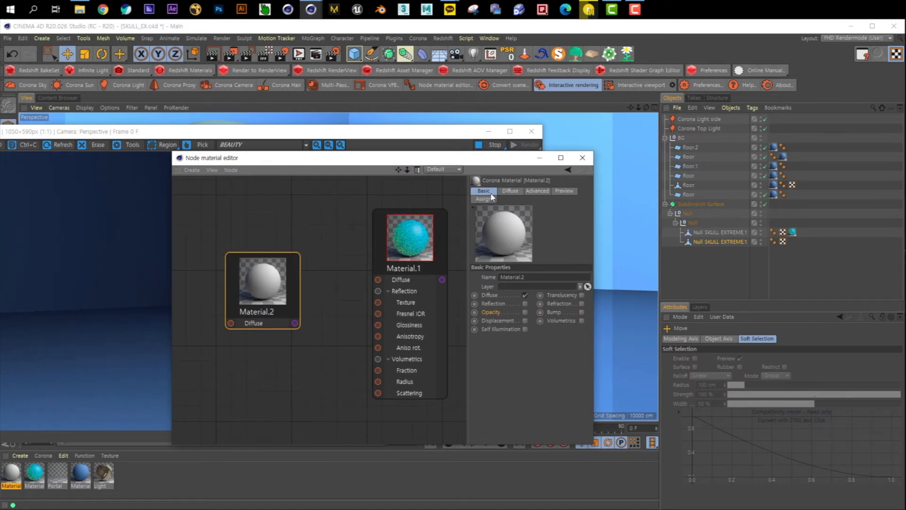
pyautogui.click(581, 321)
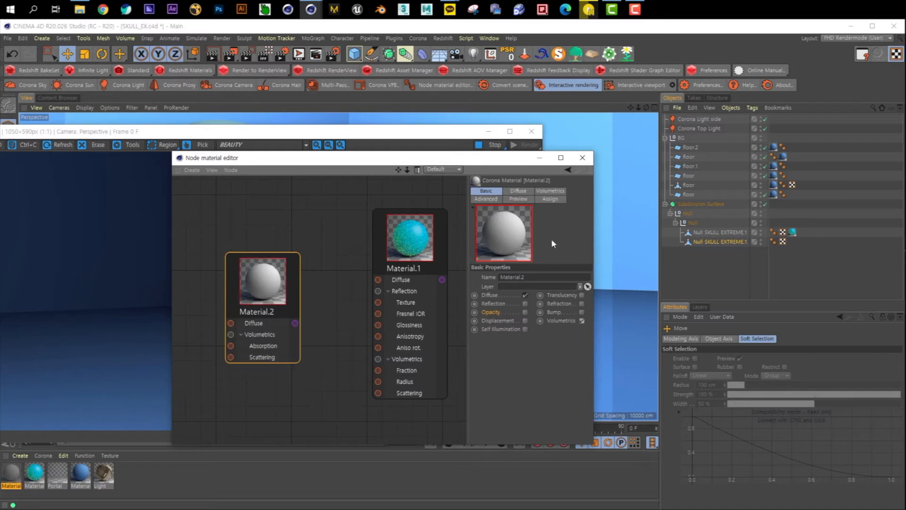
pyautogui.click(550, 191)
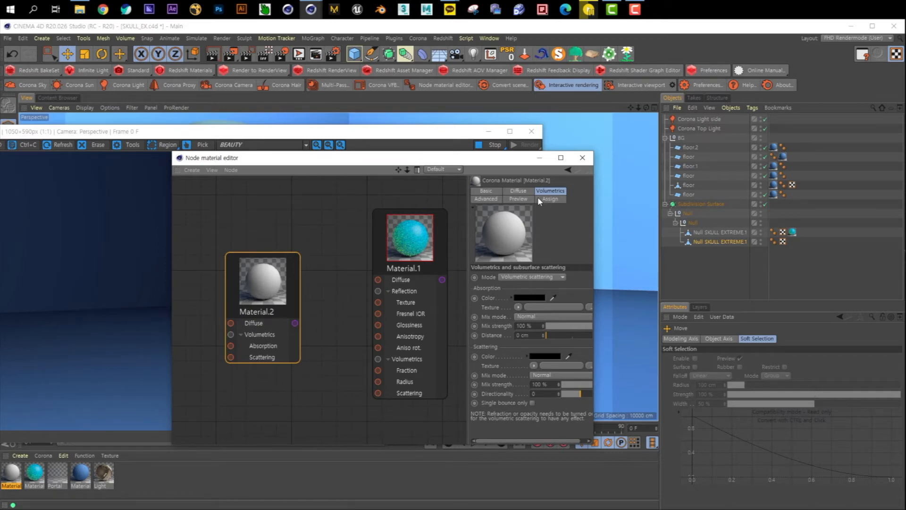
# Step: Enable opacity on Material.2 and set the opacity level to 0%
pyautogui.click(491, 190)
pyautogui.click(526, 313)
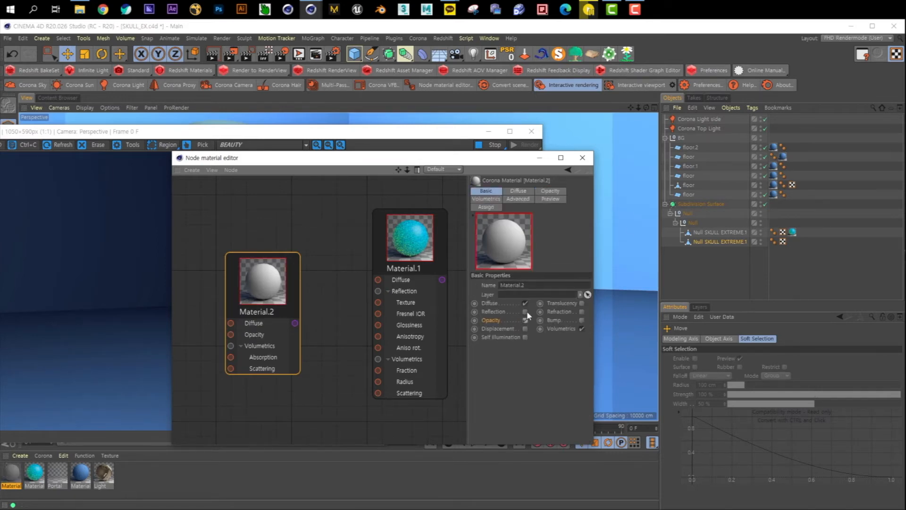
pyautogui.click(550, 191)
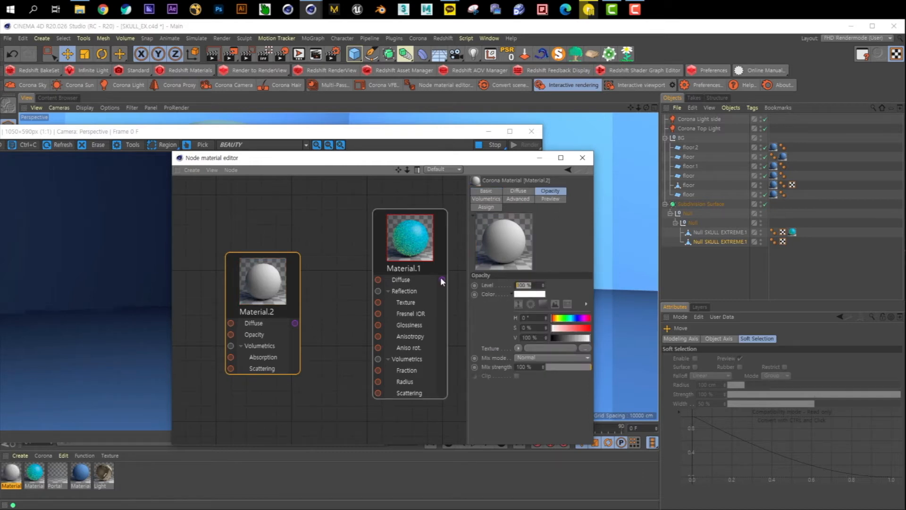
pyautogui.press('Return')
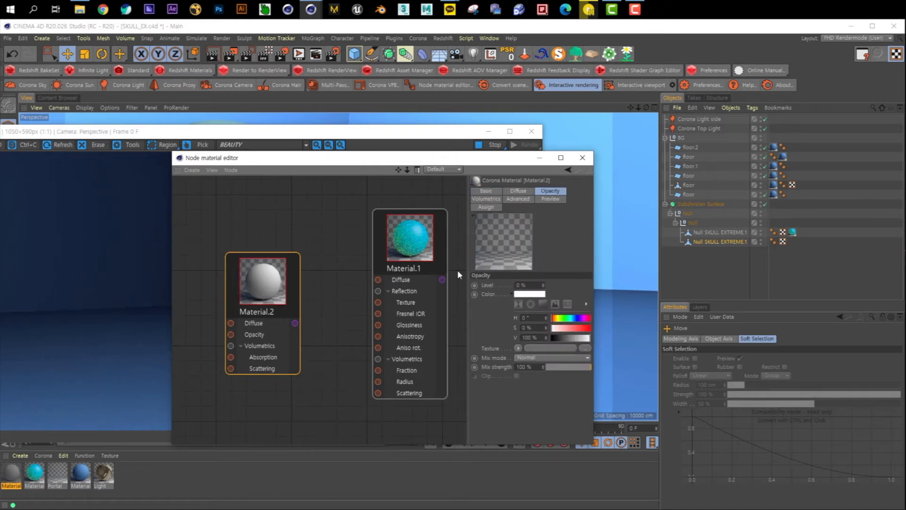
# Step: Select the blue skull and restart the interactive rendering to bring it back into the render
pyautogui.moveTo(419, 160); pyautogui.dragTo(741, 292)
pyautogui.moveTo(390, 131); pyautogui.dragTo(498, 106)
pyautogui.moveTo(687, 252); pyautogui.dragTo(685, 291)
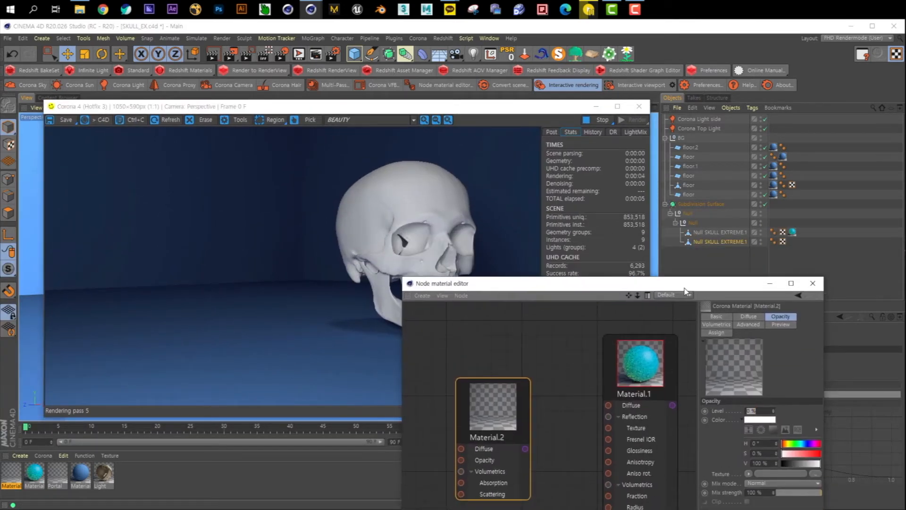
pyautogui.moveTo(556, 107); pyautogui.dragTo(563, 332)
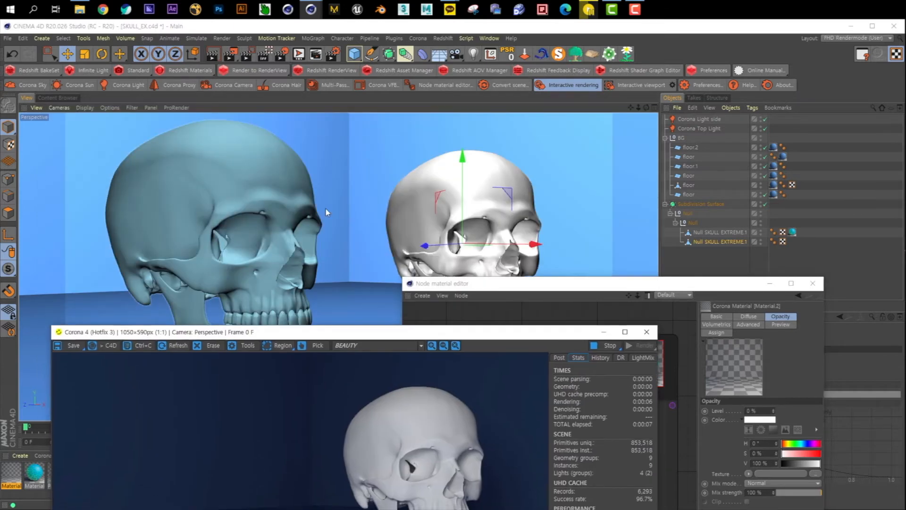
pyautogui.click(738, 234)
pyautogui.moveTo(405, 336); pyautogui.dragTo(389, 93)
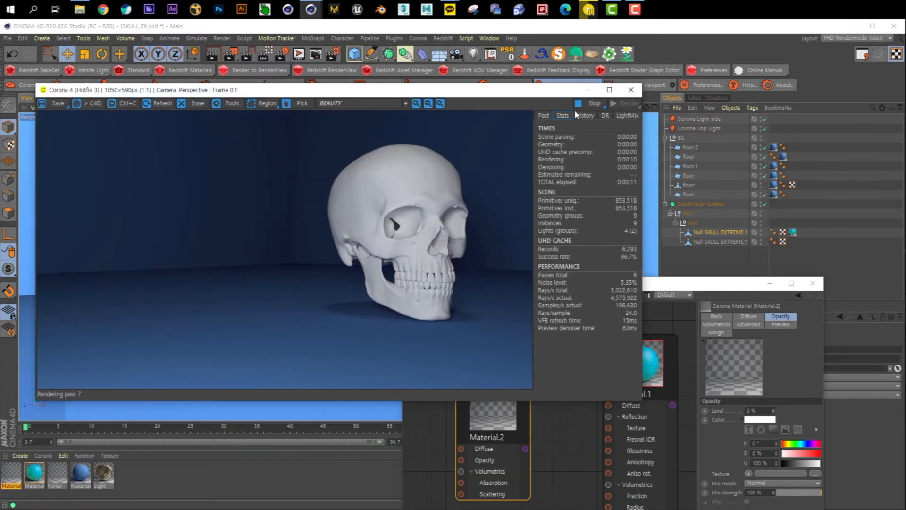
pyautogui.moveTo(672, 284); pyautogui.dragTo(633, 153)
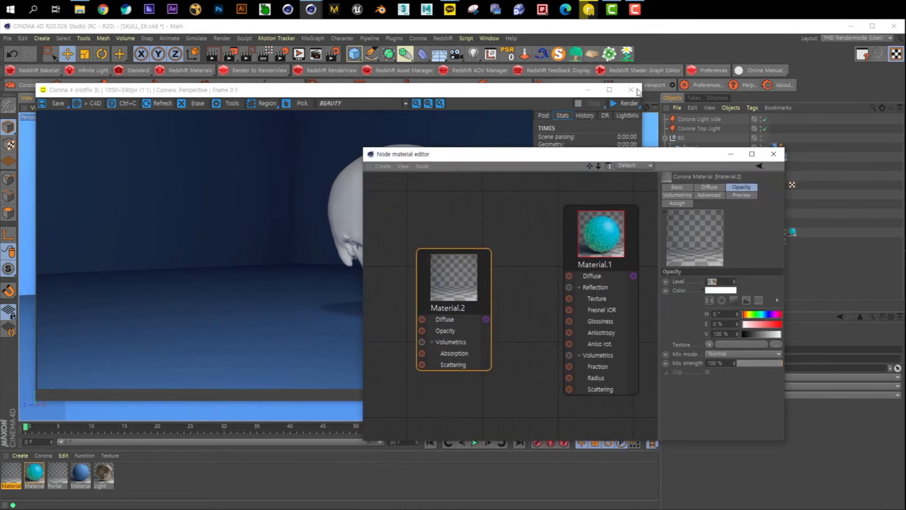
pyautogui.click(631, 89)
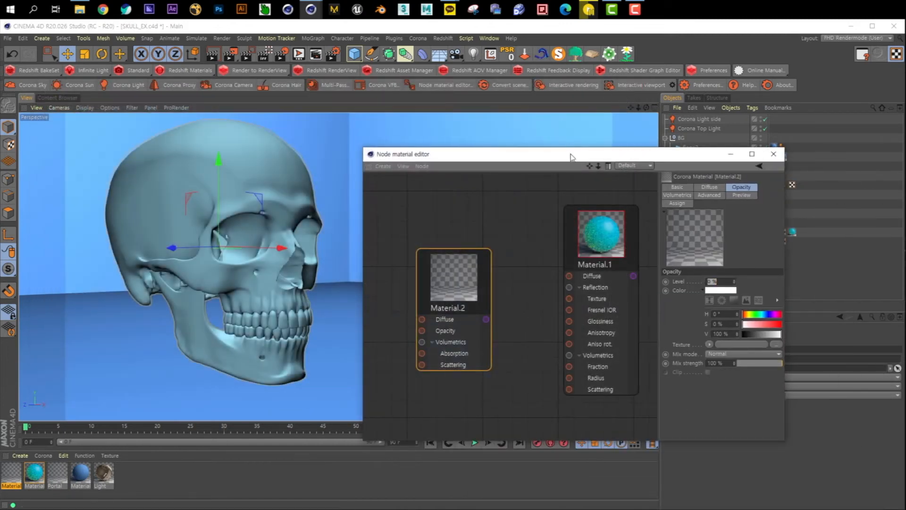
pyautogui.click(569, 86)
# Step: Show Material.2's volumetric settings in a widened node editor and assign the material to the white skull
pyautogui.moveTo(685, 153); pyautogui.dragTo(473, 224)
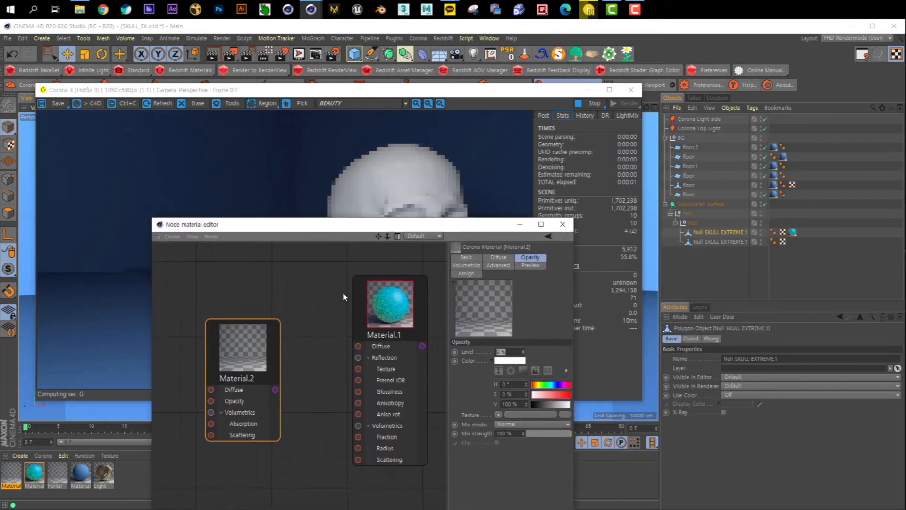
pyautogui.click(487, 265)
pyautogui.click(466, 266)
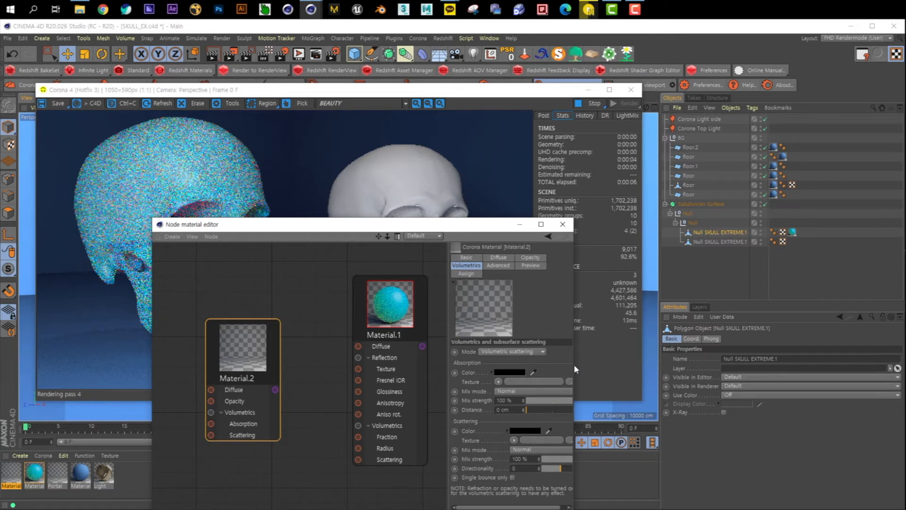
pyautogui.moveTo(574, 365); pyautogui.dragTo(639, 363)
pyautogui.moveTo(531, 224); pyautogui.dragTo(473, 157)
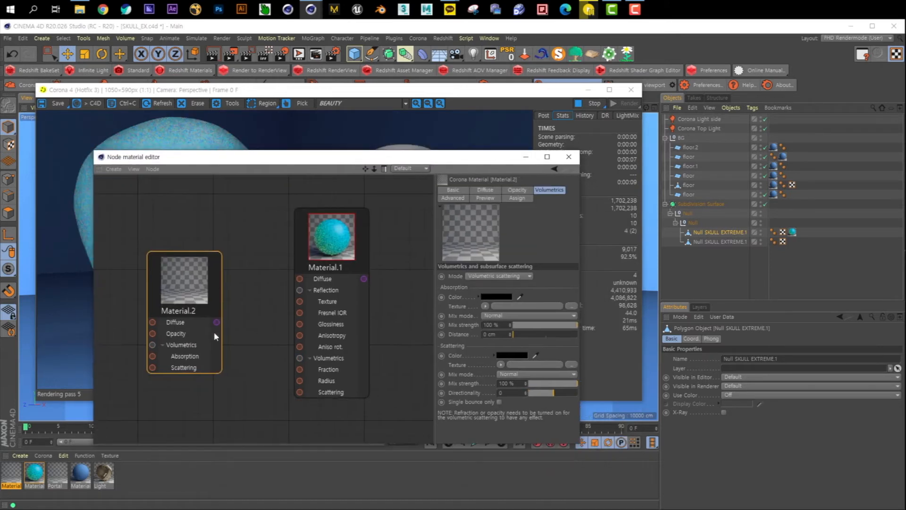
pyautogui.moveTo(21, 481); pyautogui.dragTo(707, 243)
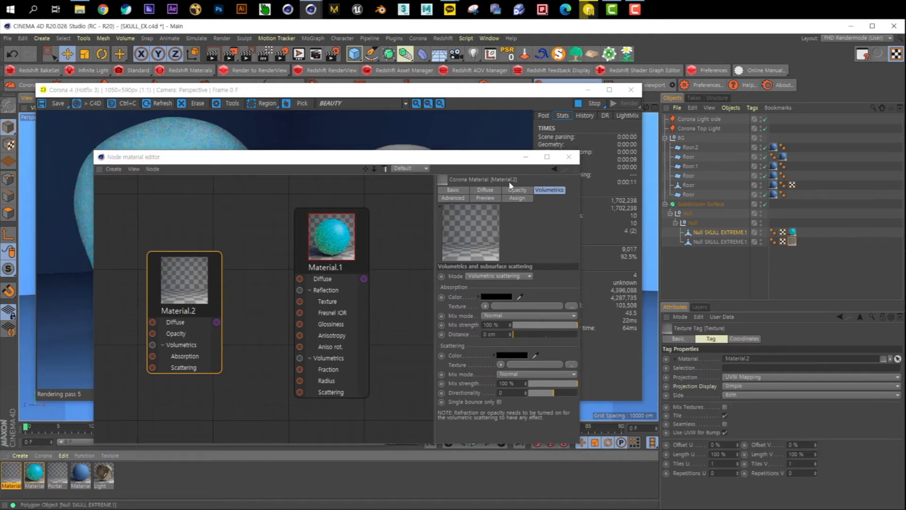
pyautogui.moveTo(487, 162); pyautogui.dragTo(674, 278)
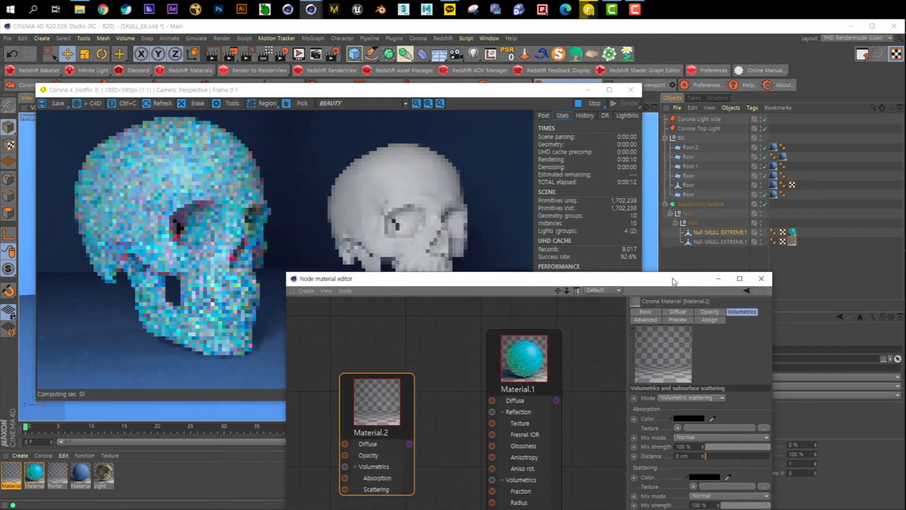
# Step: Place the render window and node editor side by side and set Material.2's absorption distance to 5 cm
pyautogui.moveTo(475, 92); pyautogui.dragTo(442, 53)
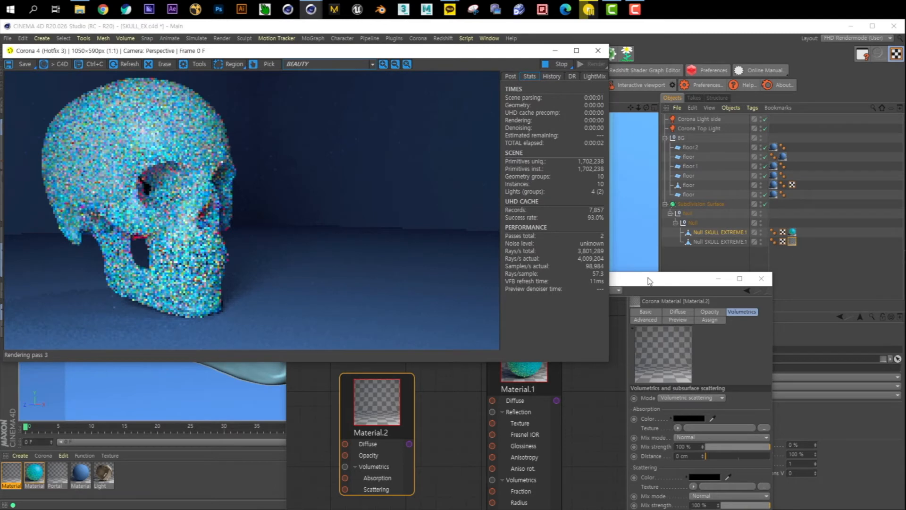
pyautogui.moveTo(646, 281); pyautogui.dragTo(661, 212)
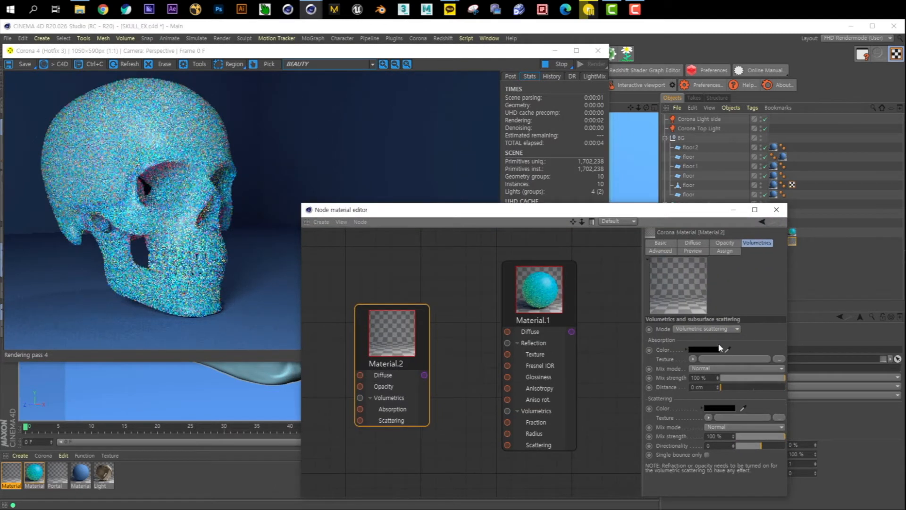
pyautogui.moveTo(707, 387); pyautogui.dragTo(630, 383)
pyautogui.write('5')
pyautogui.press('Return')
# Step: Rearrange the node editor and render window so both skulls are visible, and set Material.2's absorption distance to 10 cm
pyautogui.moveTo(571, 214); pyautogui.dragTo(711, 199)
pyautogui.moveTo(410, 48); pyautogui.dragTo(347, 90)
pyautogui.moveTo(758, 199); pyautogui.dragTo(736, 183)
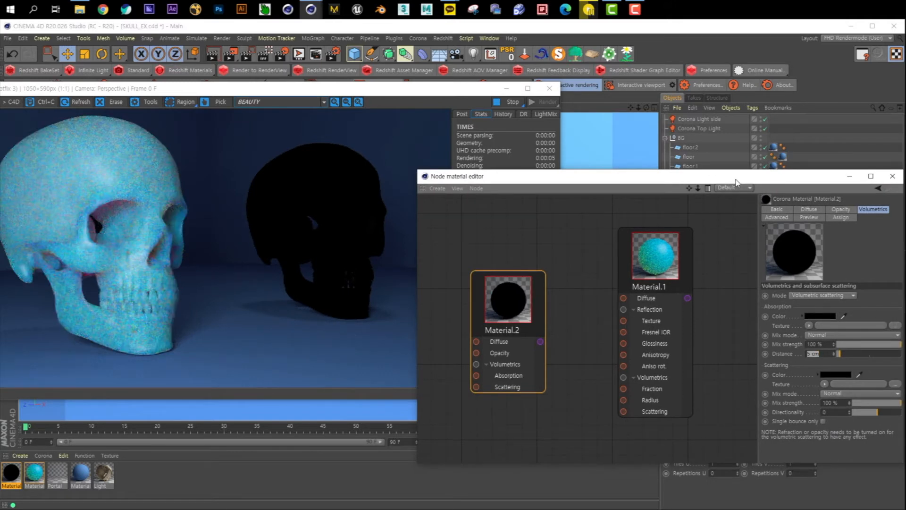
pyautogui.write('10')
pyautogui.press('Return')
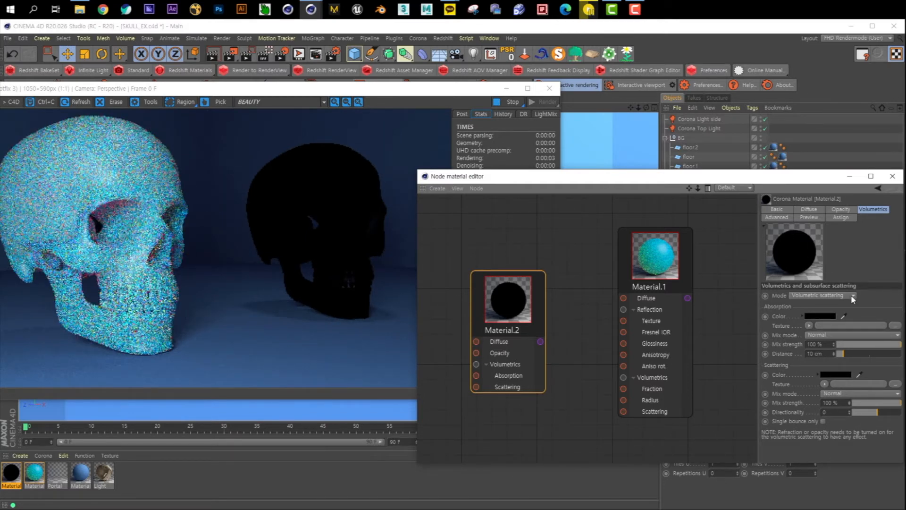
# Step: Set Material.2's absorption color to a dark grey with a brightness value of 25%
pyautogui.click(820, 316)
pyautogui.moveTo(774, 334); pyautogui.dragTo(802, 334)
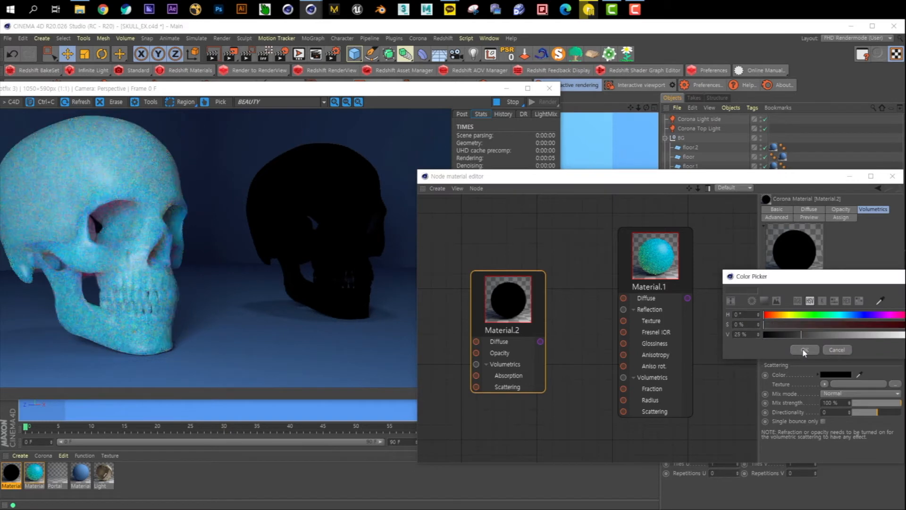
pyautogui.click(804, 349)
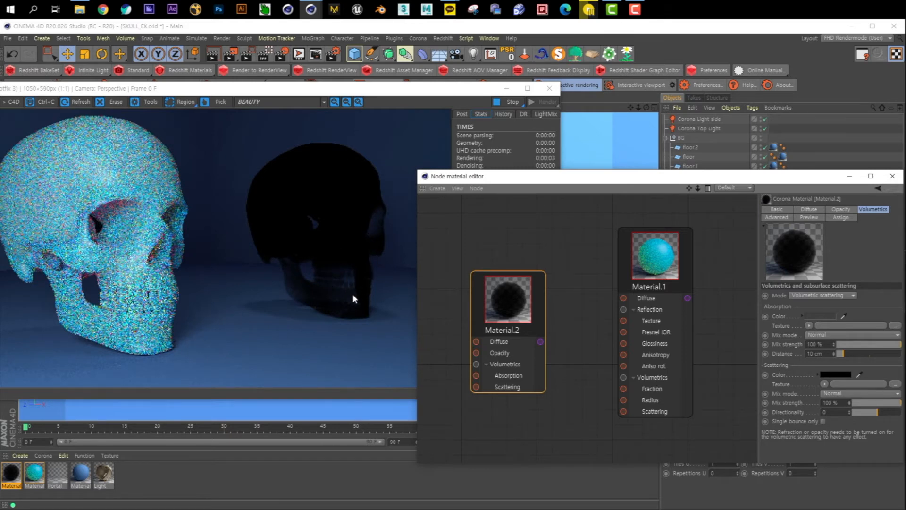
# Step: Change Material.2's scattering color from black to a neutral dark grey with a brightness value of 30%
pyautogui.click(830, 375)
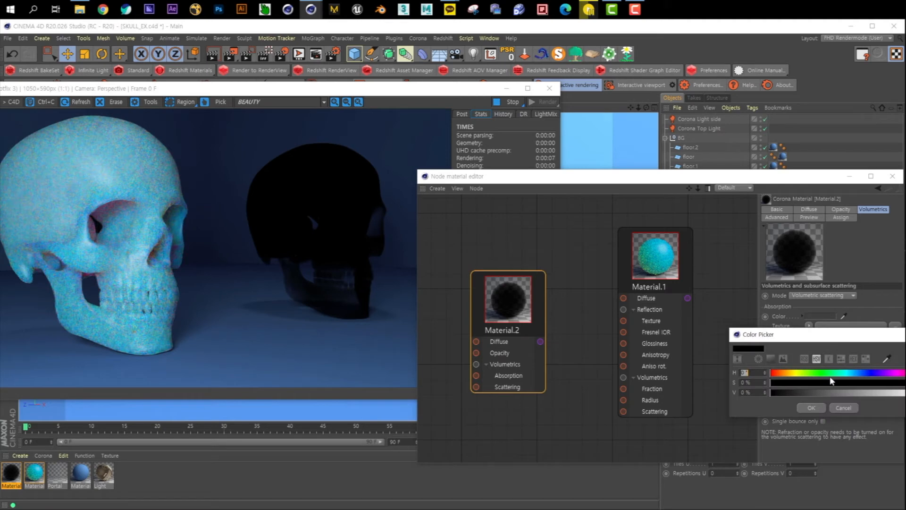
pyautogui.click(811, 407)
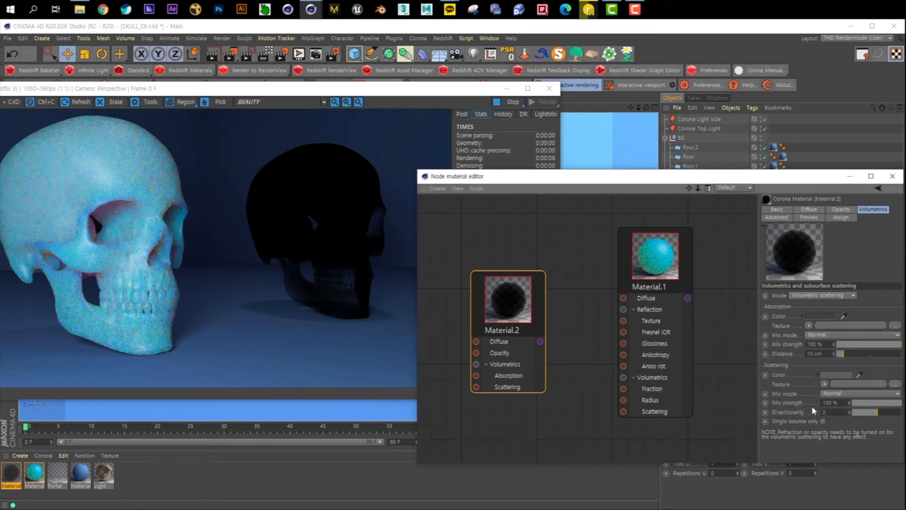
pyautogui.click(843, 375)
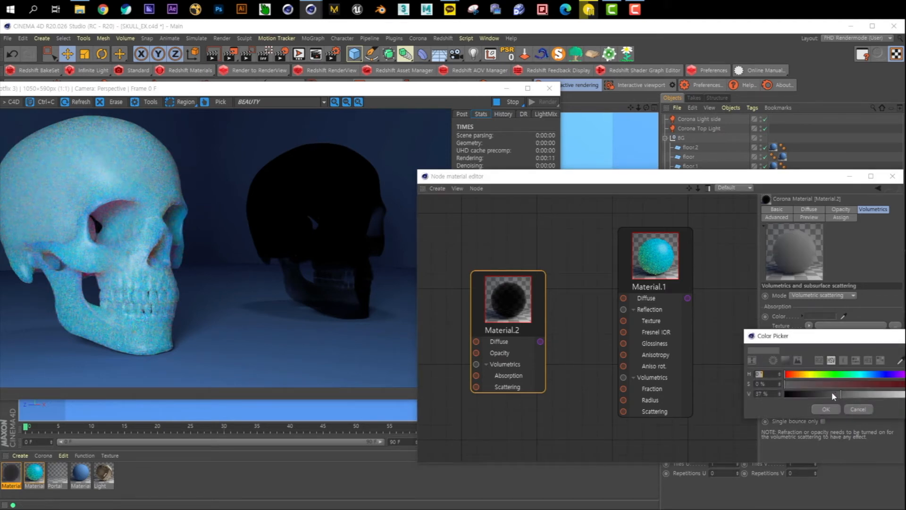
pyautogui.click(825, 408)
# Step: Brighten Material.2's absorption color to a 37% grey and inspect the rear skull up close in the render
pyautogui.click(827, 322)
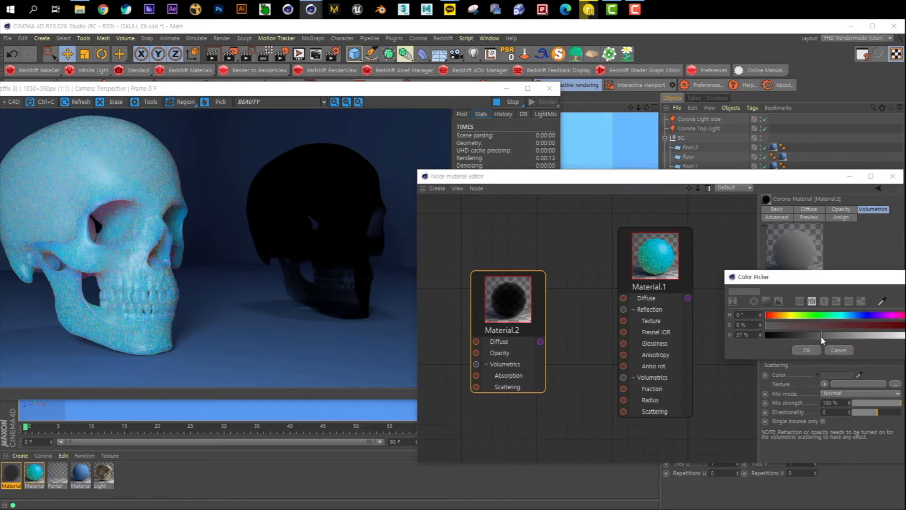
pyautogui.click(814, 349)
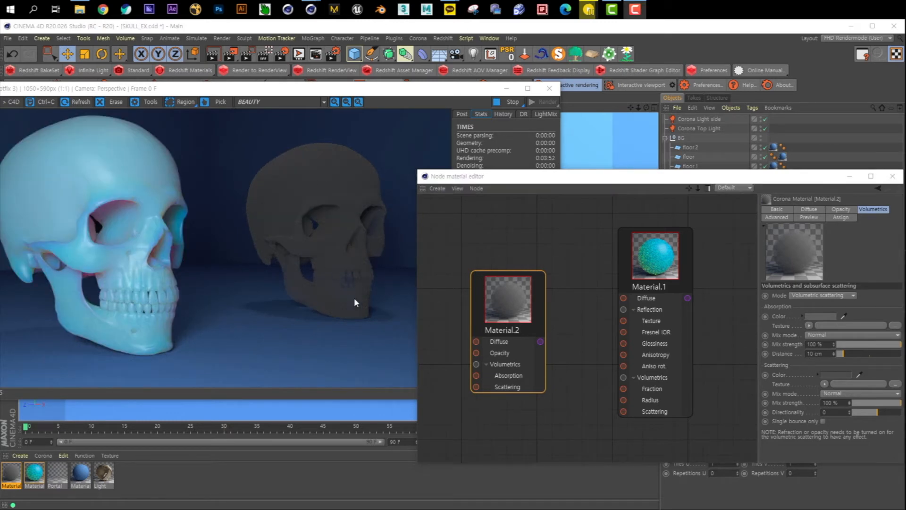
pyautogui.scroll(1, 342, 279)
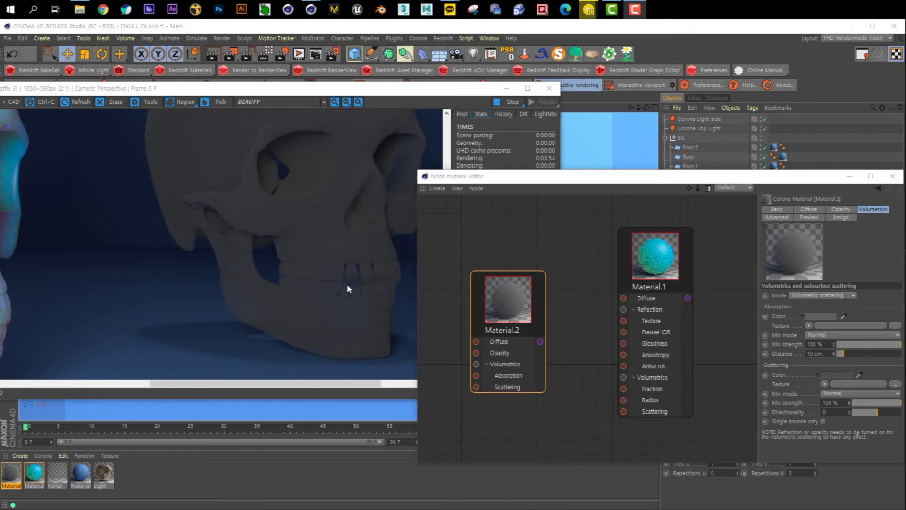
pyautogui.scroll(-1, 322, 268)
pyautogui.scroll(1, 329, 211)
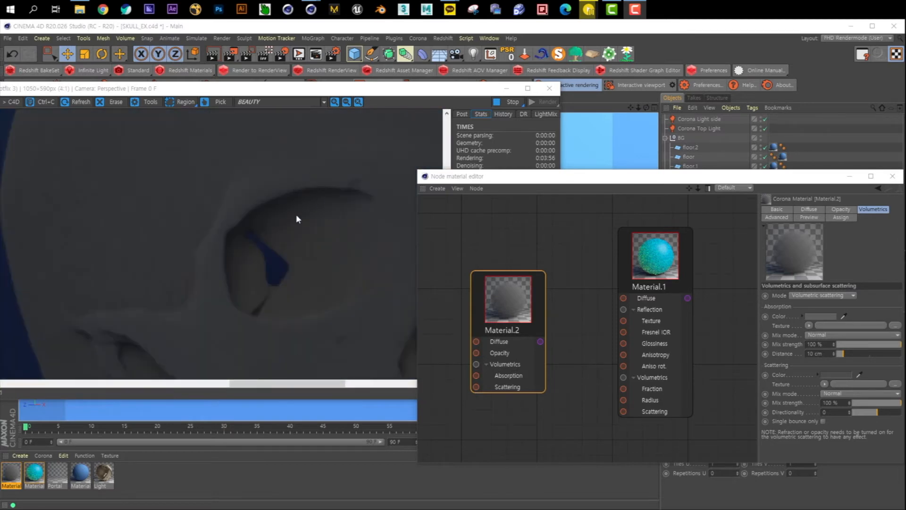
pyautogui.scroll(-1, 295, 218)
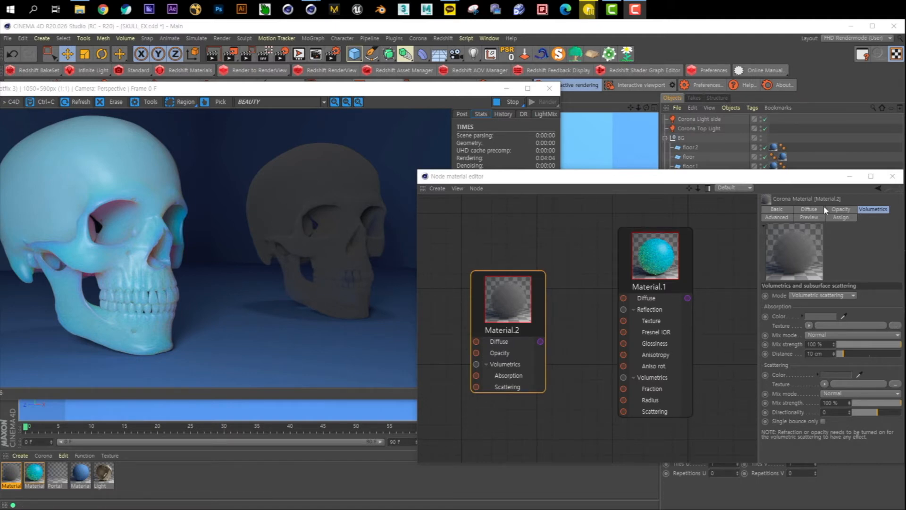
# Step: Disable opacity and enable refraction on Material.2
pyautogui.click(840, 209)
pyautogui.click(776, 209)
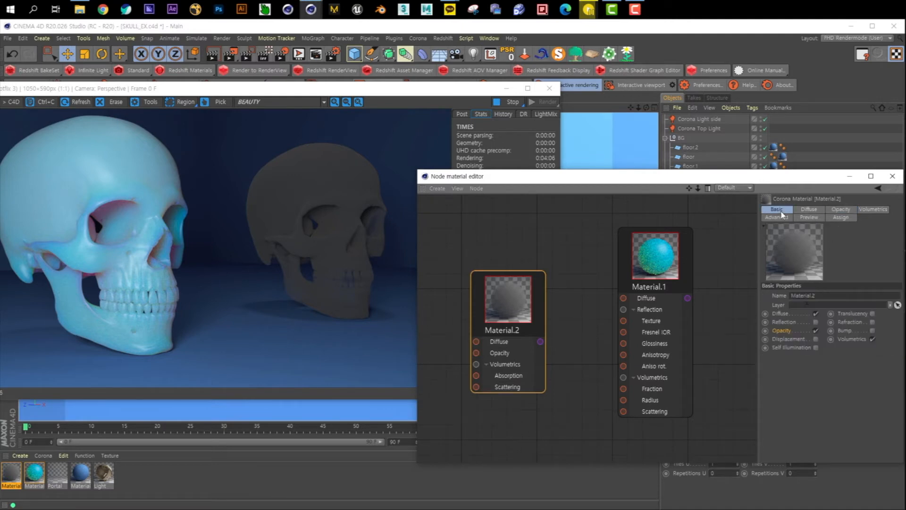
pyautogui.click(816, 331)
pyautogui.click(872, 322)
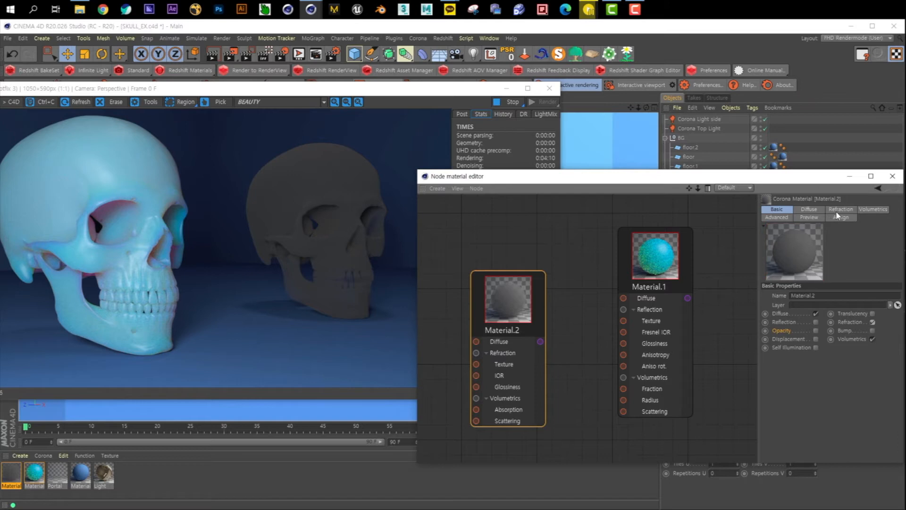
# Step: Set Material.2's refraction level to 50%
pyautogui.click(851, 209)
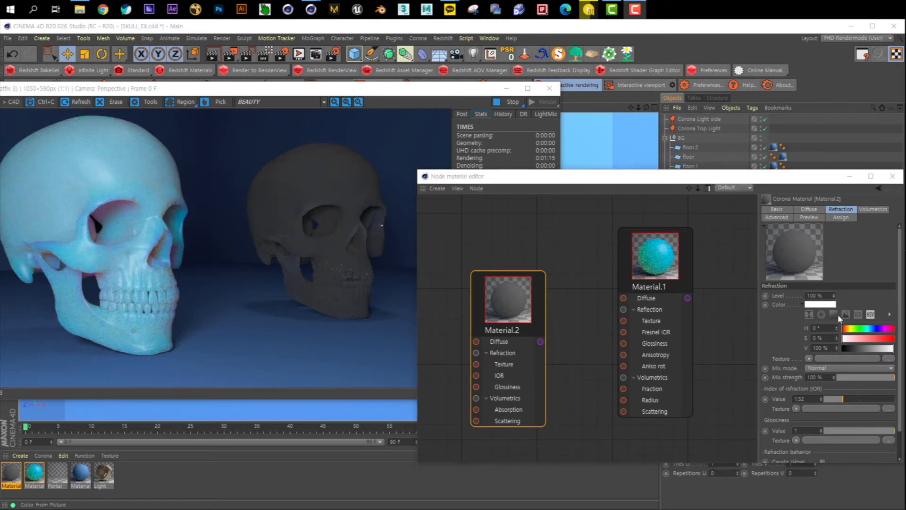
pyautogui.write('50')
pyautogui.press('Return')
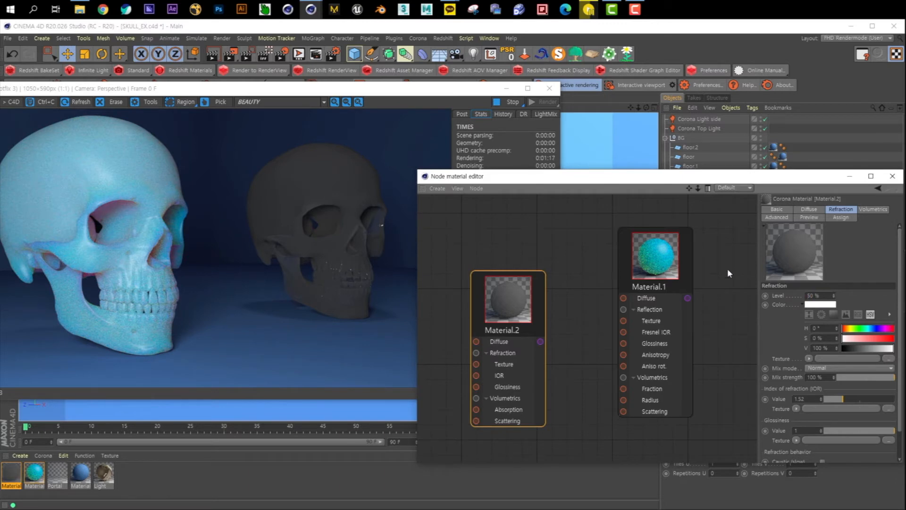
# Step: Set Material.2's scattering color to magenta with hue 324°, saturation 87% and value 52%
pyautogui.click(870, 209)
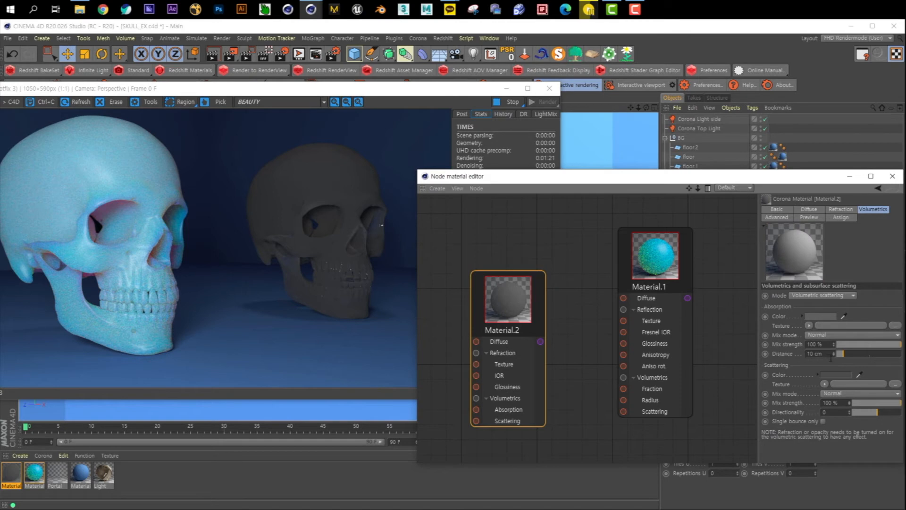
pyautogui.click(838, 375)
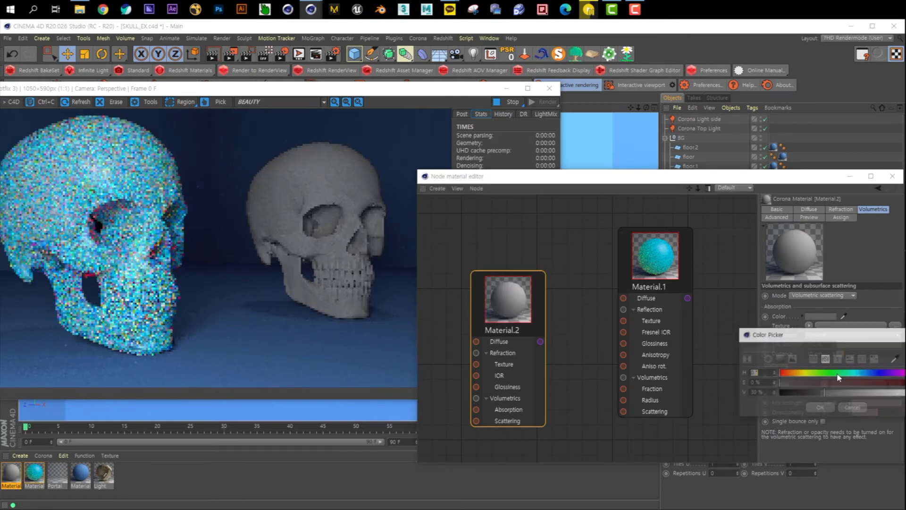
pyautogui.click(867, 373)
pyautogui.moveTo(860, 384); pyautogui.dragTo(905, 372)
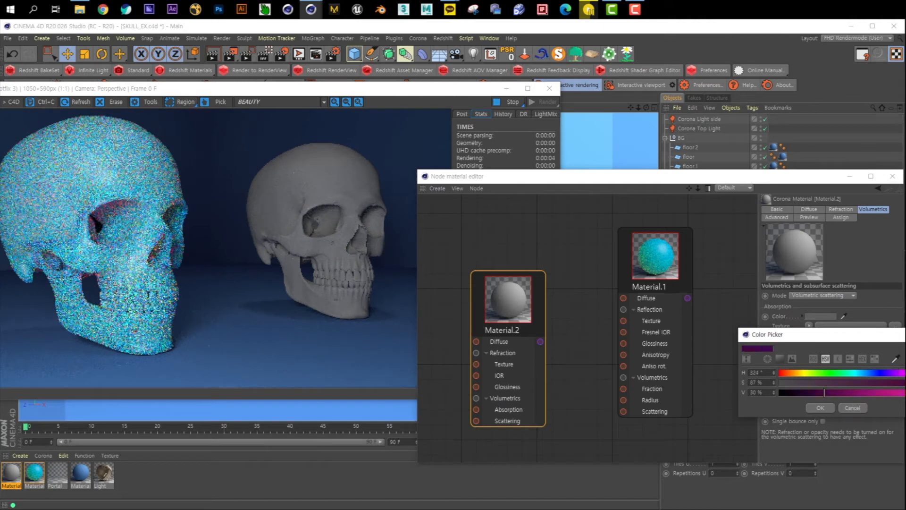
pyautogui.click(858, 392)
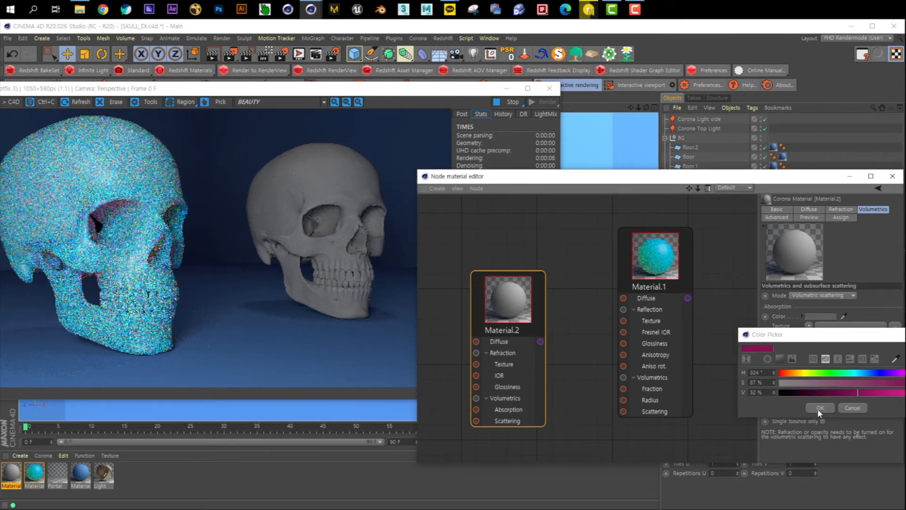
pyautogui.click(819, 408)
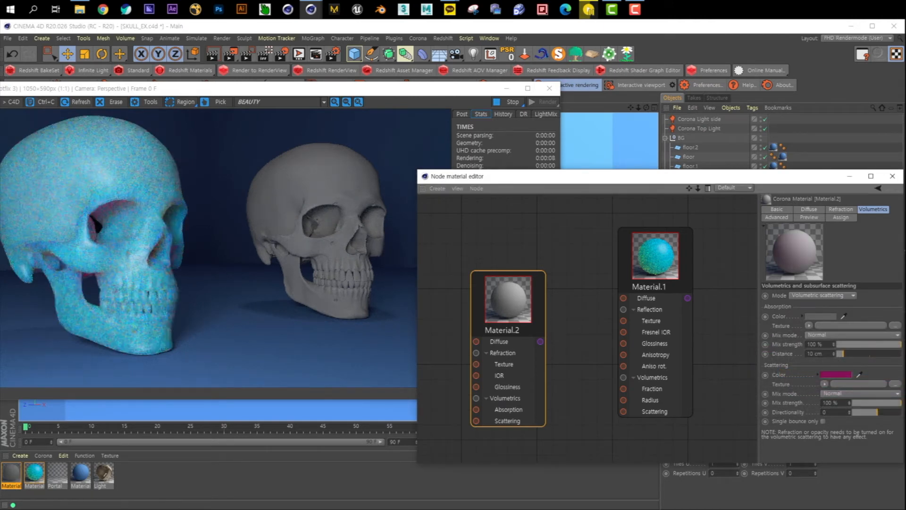
# Step: Re-enable opacity on Material.2, show its opacity settings, and shift the render window to reveal the rear skull
pyautogui.click(777, 209)
pyautogui.click(816, 331)
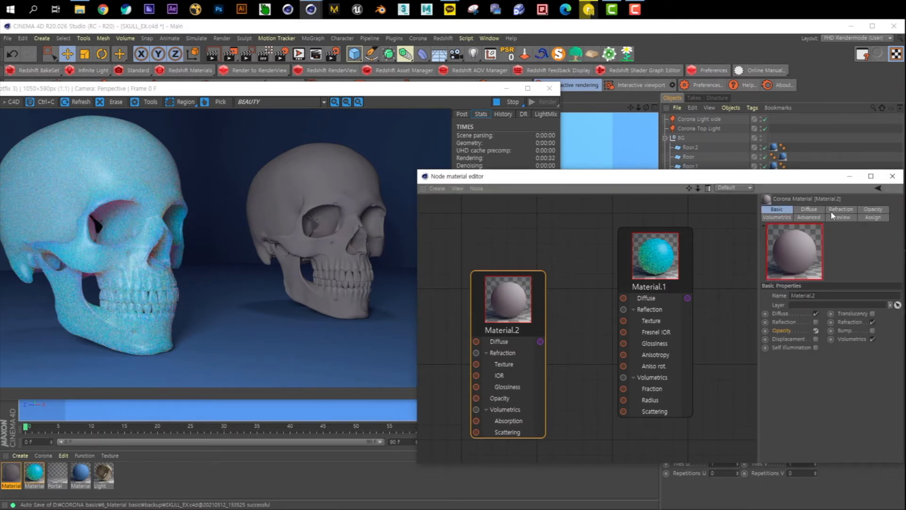
pyautogui.click(873, 209)
pyautogui.click(788, 296)
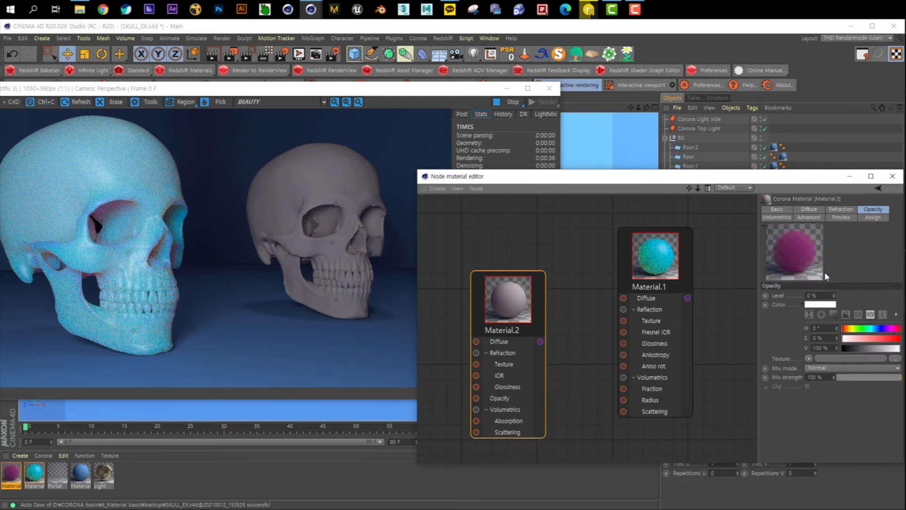
pyautogui.click(403, 112)
pyautogui.moveTo(411, 91); pyautogui.dragTo(436, 94)
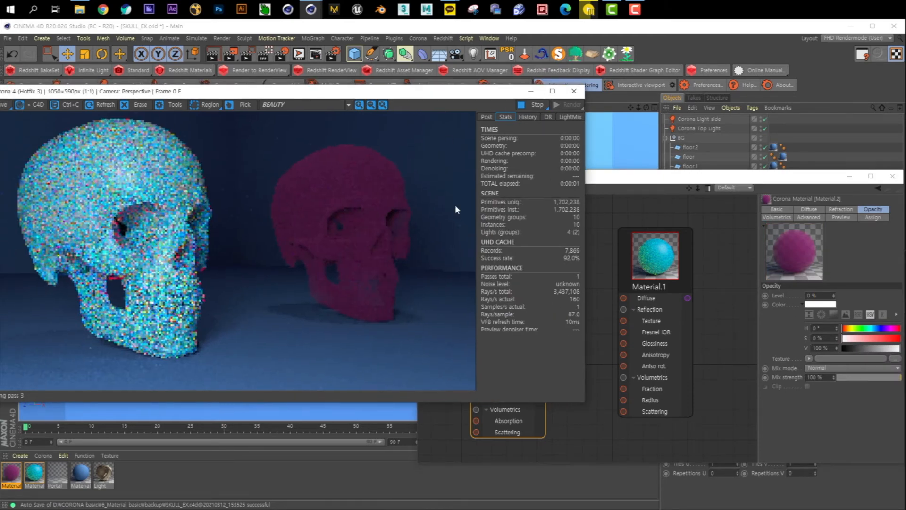
# Step: Try Material.2's opacity level at 100%, and reduce it to 50%
pyautogui.click(847, 294)
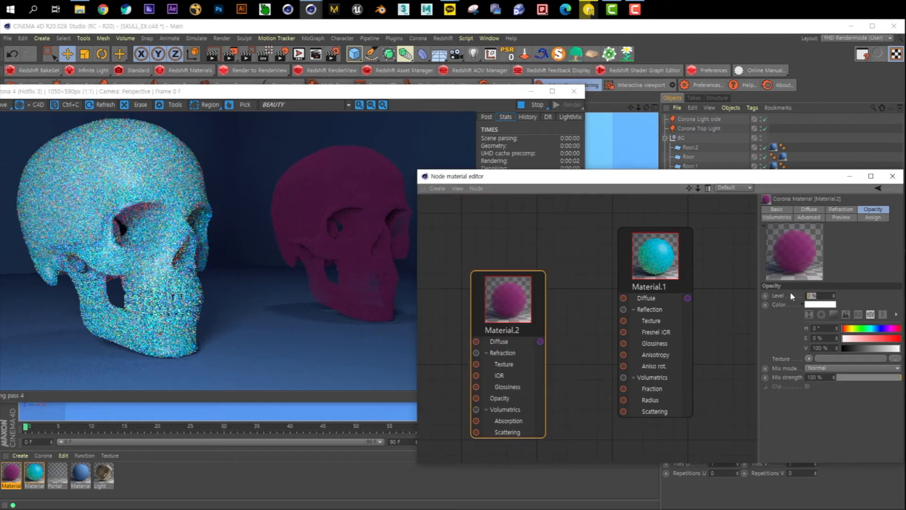
pyautogui.press('Return')
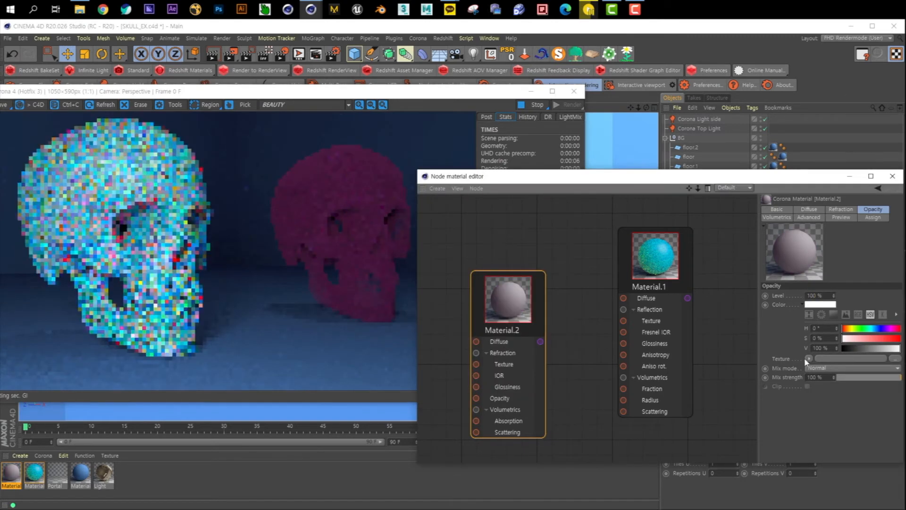
pyautogui.moveTo(825, 296); pyautogui.dragTo(756, 292)
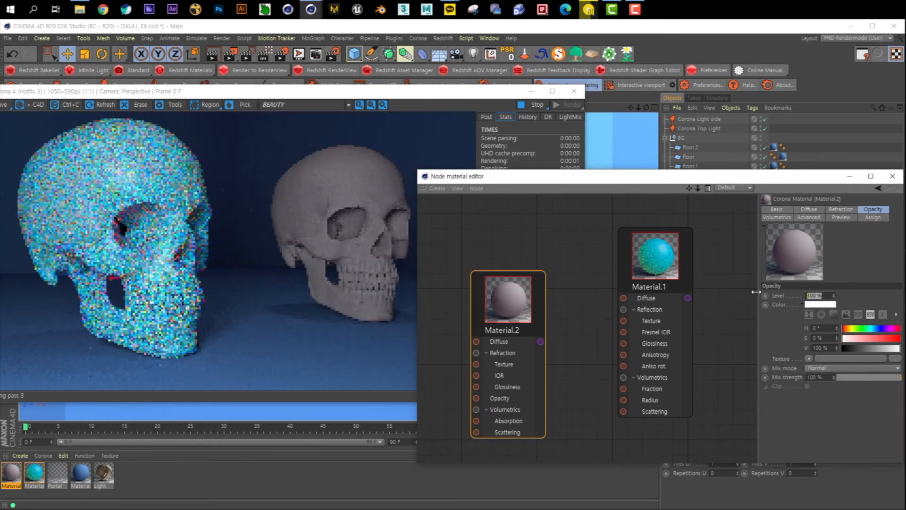
pyautogui.write('50')
pyautogui.press('Return')
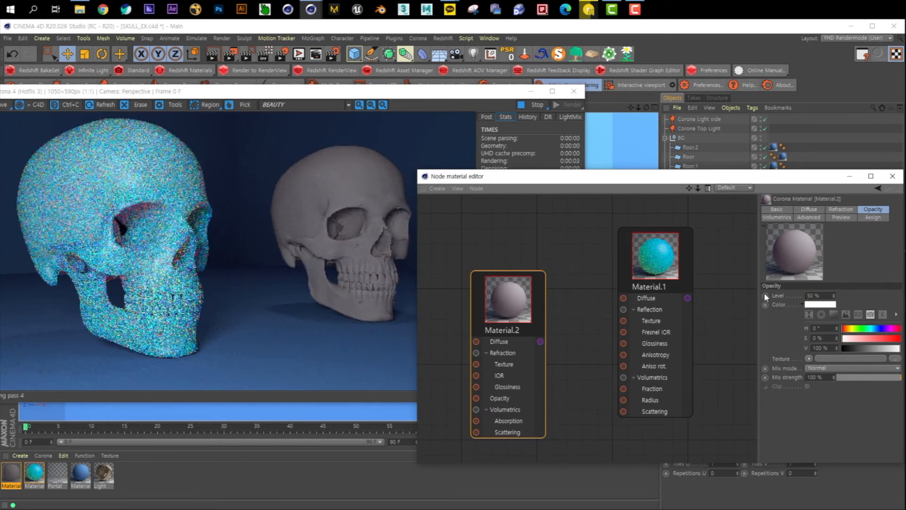
# Step: Increase Material.2's absorption distance to 100 cm in its volumetric scattering settings
pyautogui.click(844, 211)
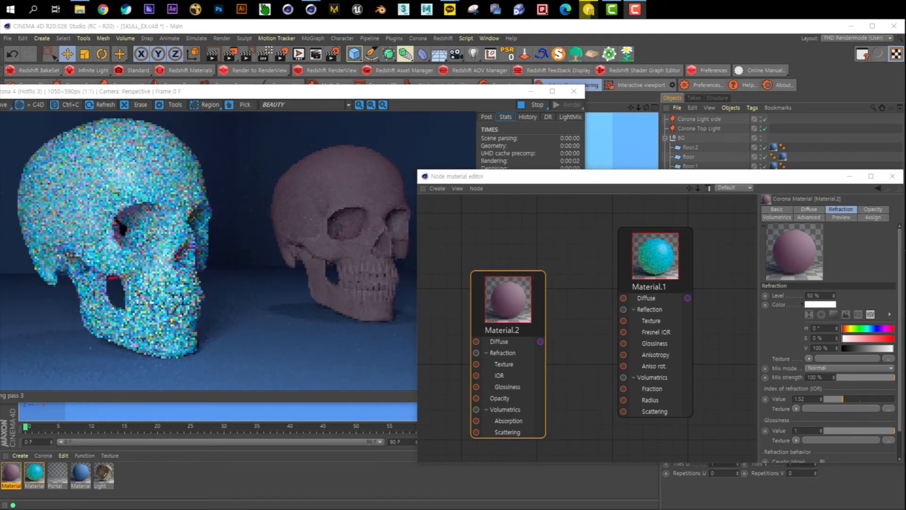
pyautogui.click(840, 218)
pyautogui.click(777, 217)
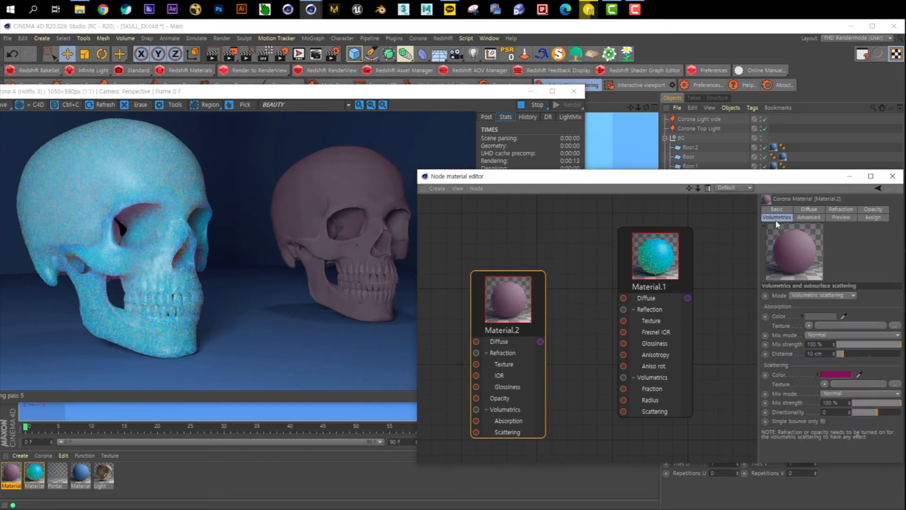
pyautogui.doubleClick(814, 353)
pyautogui.write('100')
pyautogui.press('Return')
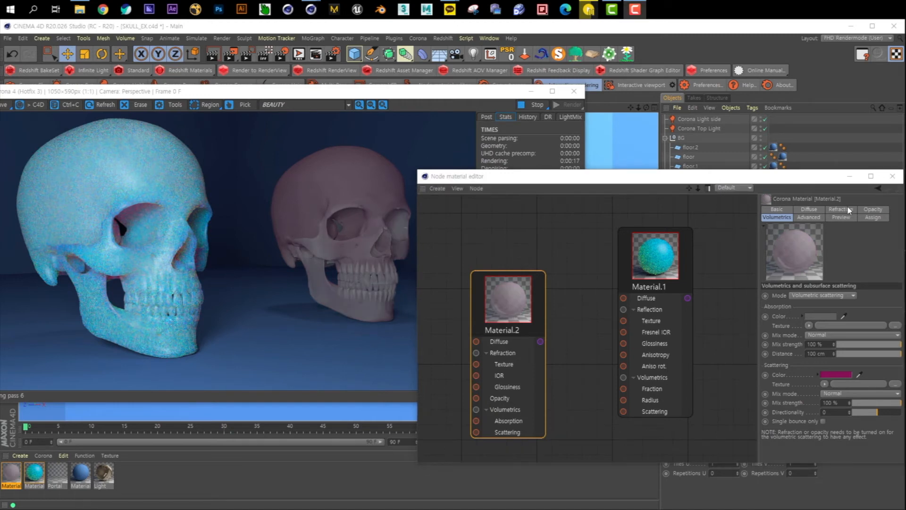
# Step: Set Material.2's opacity level to 10% and return to its volumetric scattering settings
pyautogui.click(873, 209)
pyautogui.doubleClick(812, 296)
pyautogui.write('10')
pyautogui.press('Return')
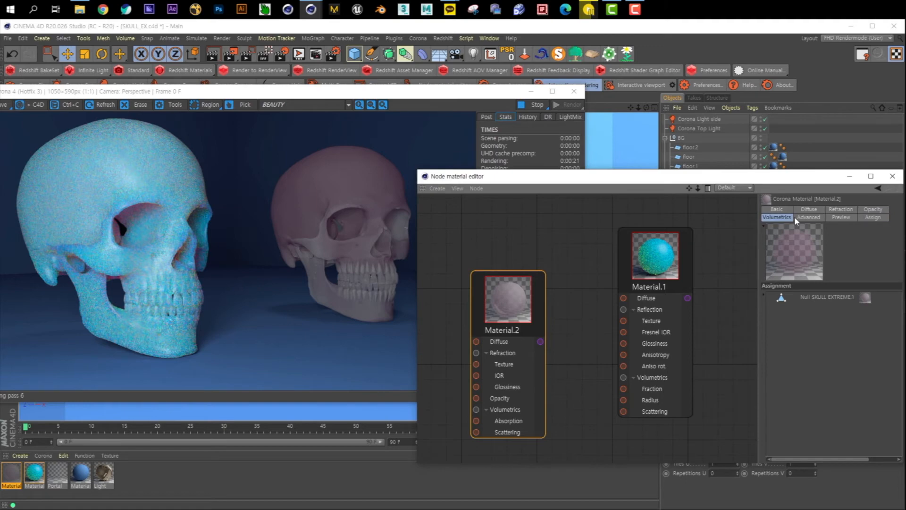
pyautogui.click(781, 217)
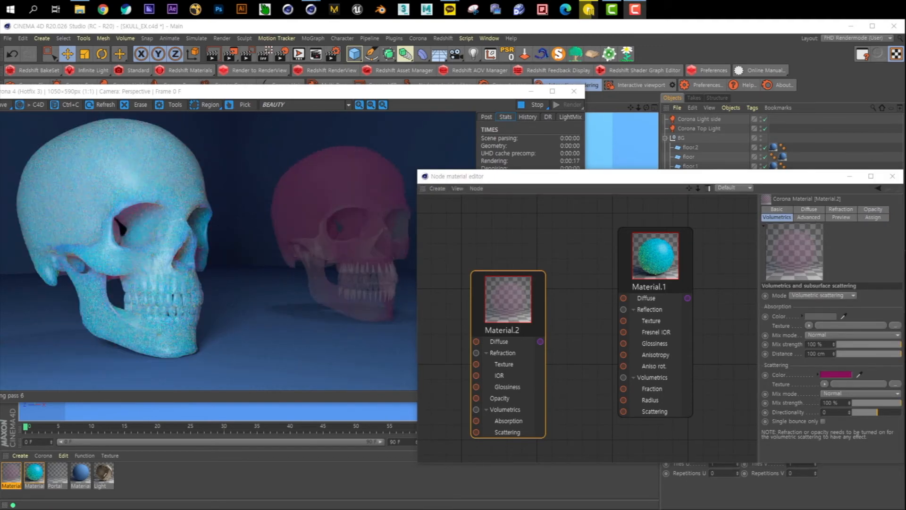
# Step: Change Material.2's absorption color to bright blue with hue 200° and full saturation and value, and set the absorption distance to 70 cm
pyautogui.click(825, 316)
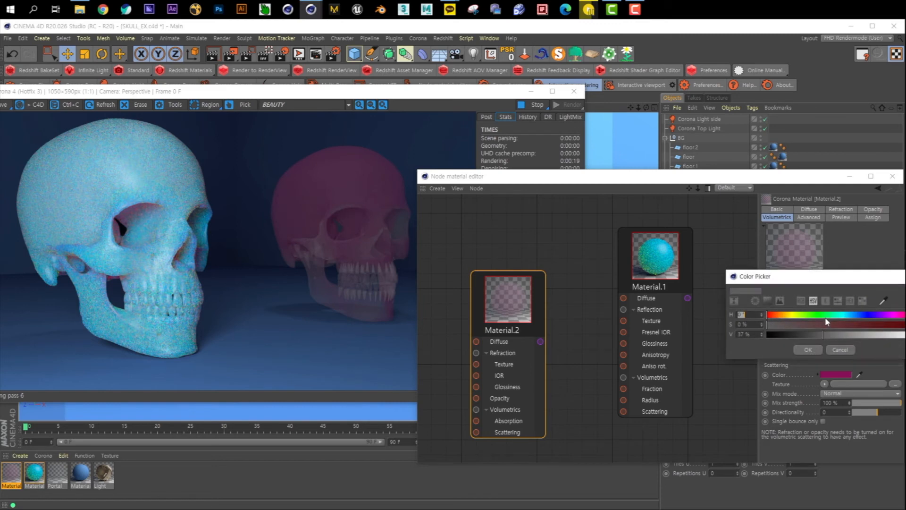
pyautogui.click(857, 315)
pyautogui.moveTo(843, 325); pyautogui.dragTo(905, 334)
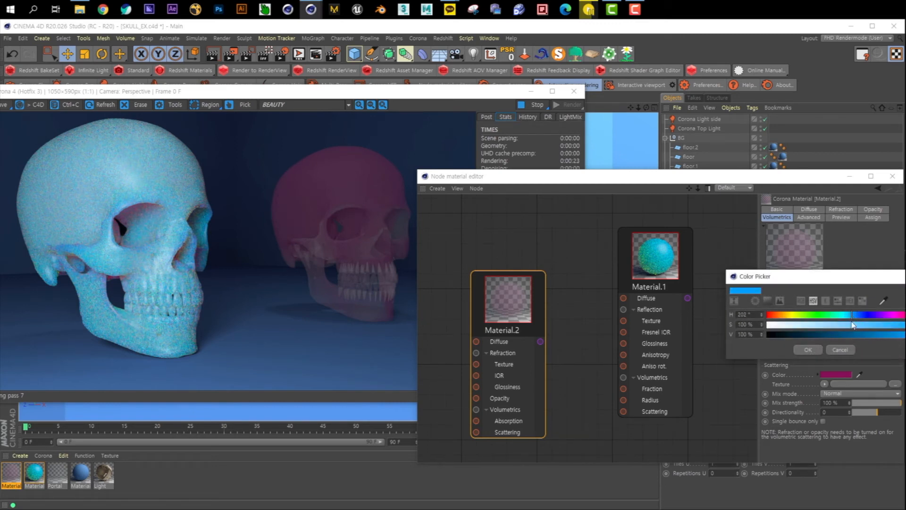
pyautogui.click(815, 349)
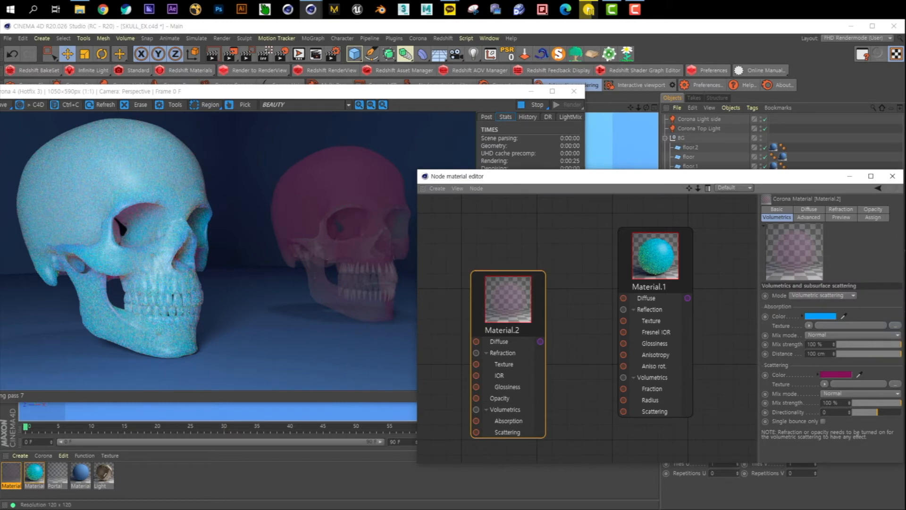
pyautogui.doubleClick(818, 354)
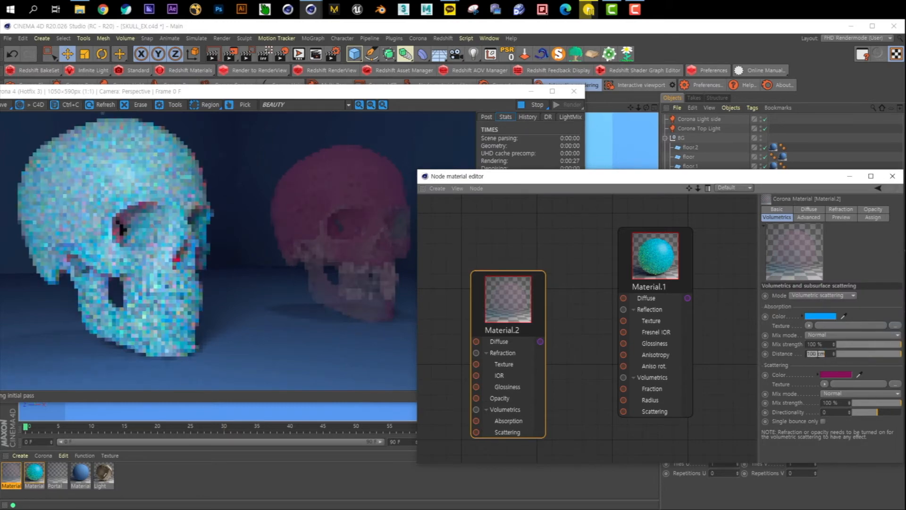
pyautogui.write('70')
pyautogui.press('Return')
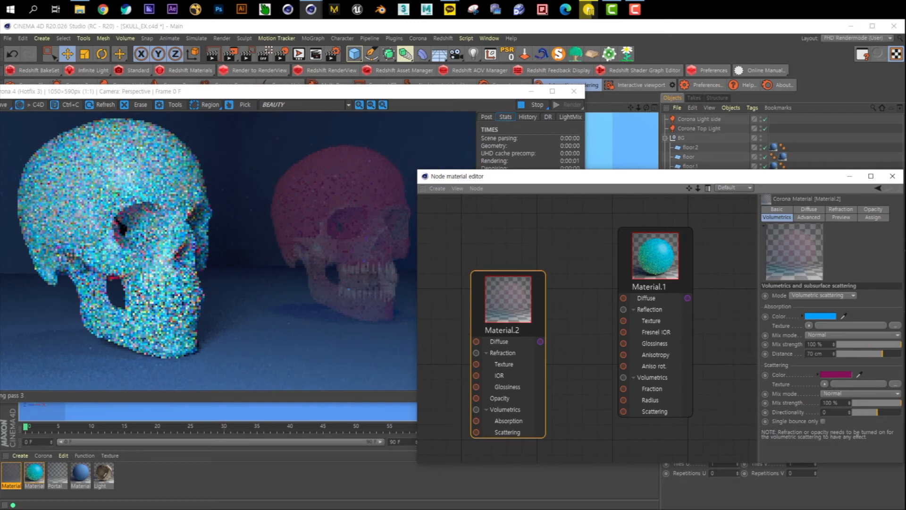
# Step: Try Material.2's refraction level at 5% and return to its volumetric scattering settings
pyautogui.click(873, 210)
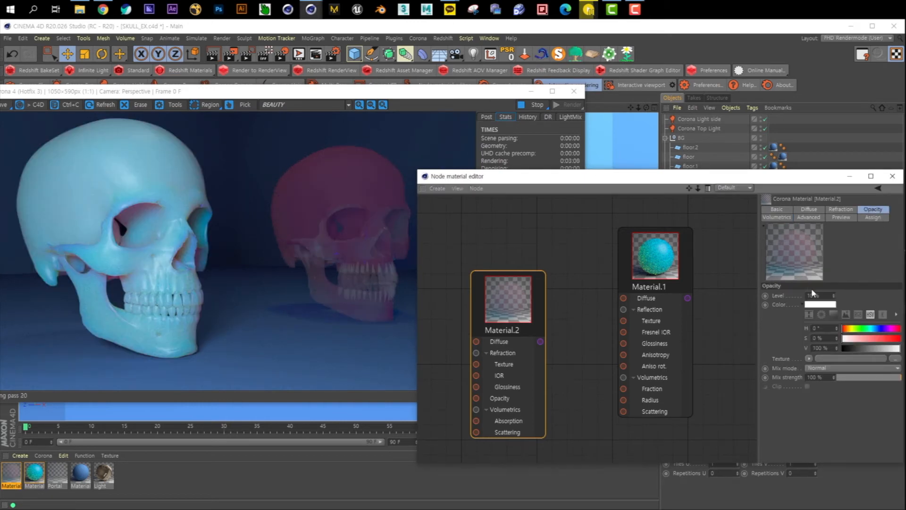
pyautogui.click(841, 210)
pyautogui.click(824, 293)
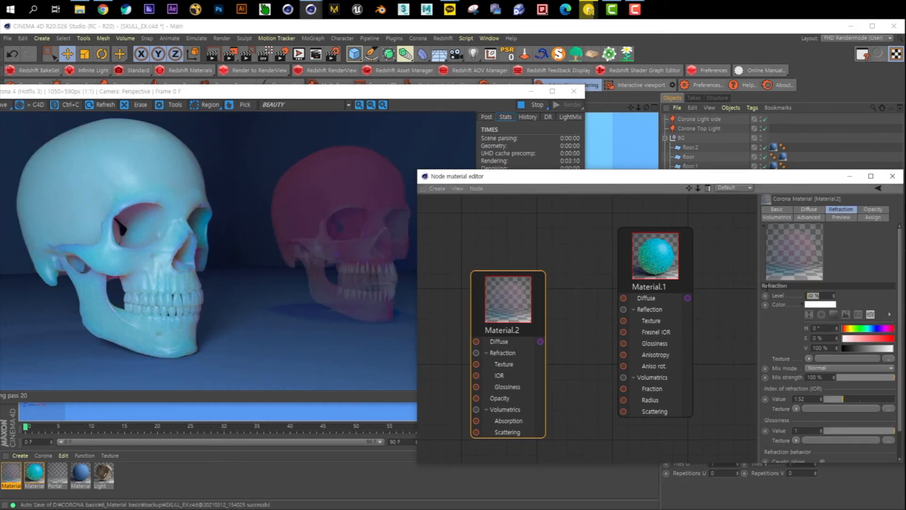
pyautogui.write('5')
pyautogui.press('Return')
pyautogui.click(873, 210)
pyautogui.click(777, 217)
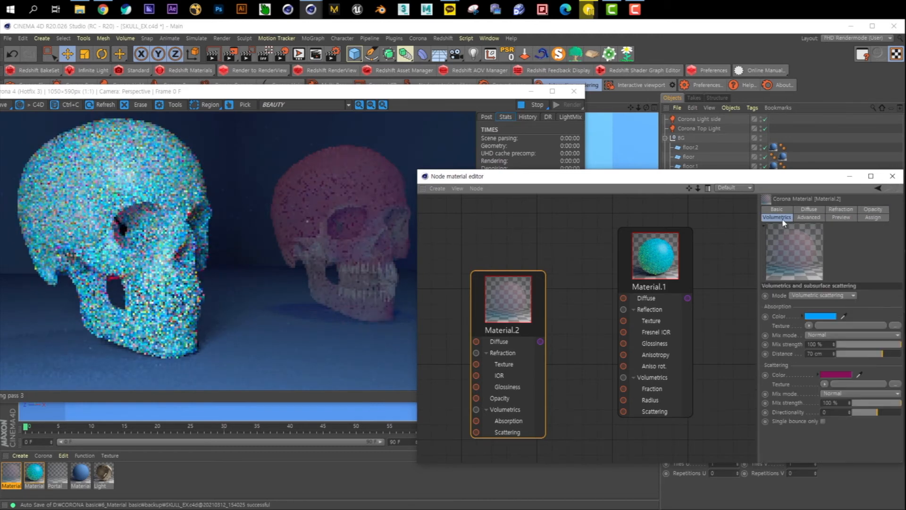
# Step: Try Material.2's absorption distance at 40 cm and 20 cm, and reduce it to 15 cm
pyautogui.moveTo(834, 355); pyautogui.dragTo(740, 342)
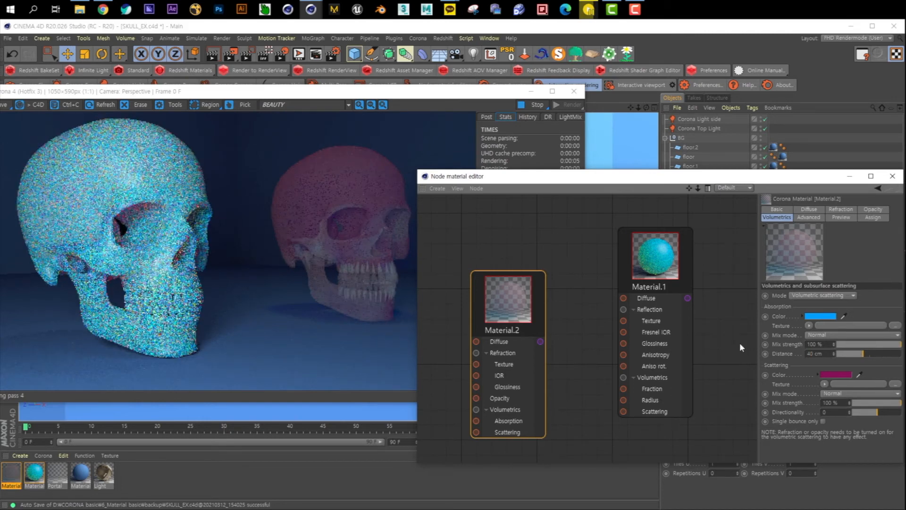
pyautogui.click(827, 354)
pyautogui.write('20')
pyautogui.press('Return')
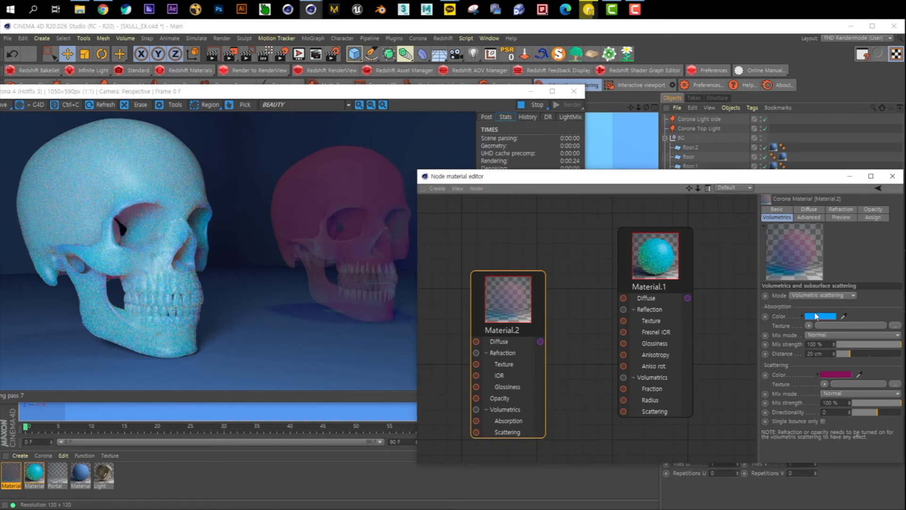
pyautogui.write('15')
pyautogui.press('Return')
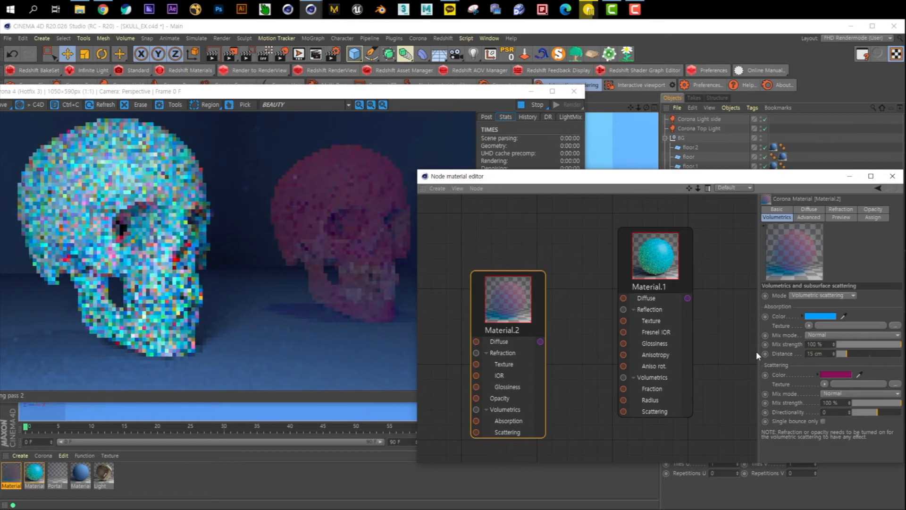
# Step: Uncover the viewports, show all four views, and move Corona Light side about 879 cm in the top view
pyautogui.moveTo(480, 92); pyautogui.dragTo(544, 307)
pyautogui.moveTo(611, 176); pyautogui.dragTo(685, 289)
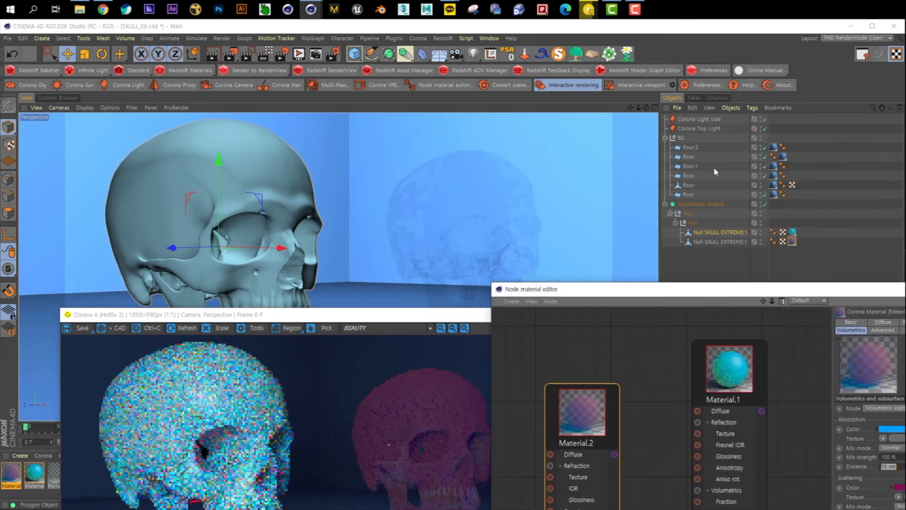
pyautogui.click(706, 119)
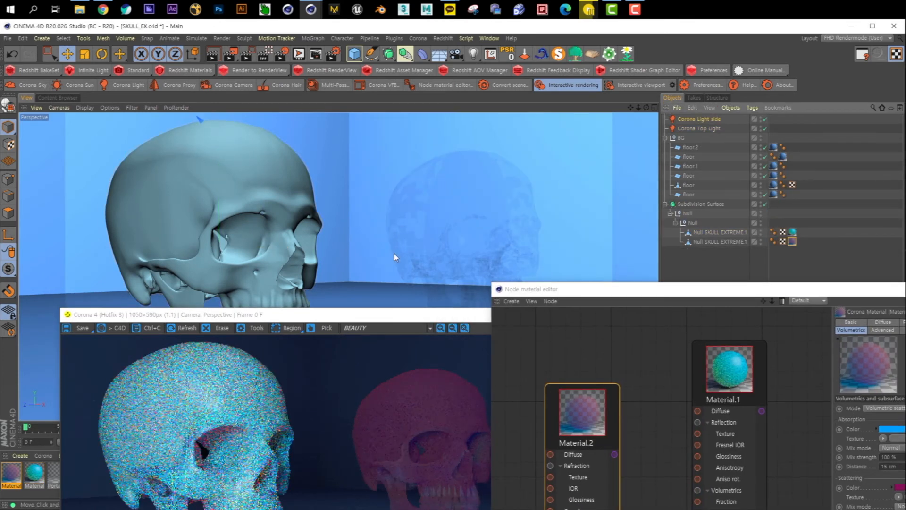
pyautogui.middleClick(328, 248)
pyautogui.click(496, 233)
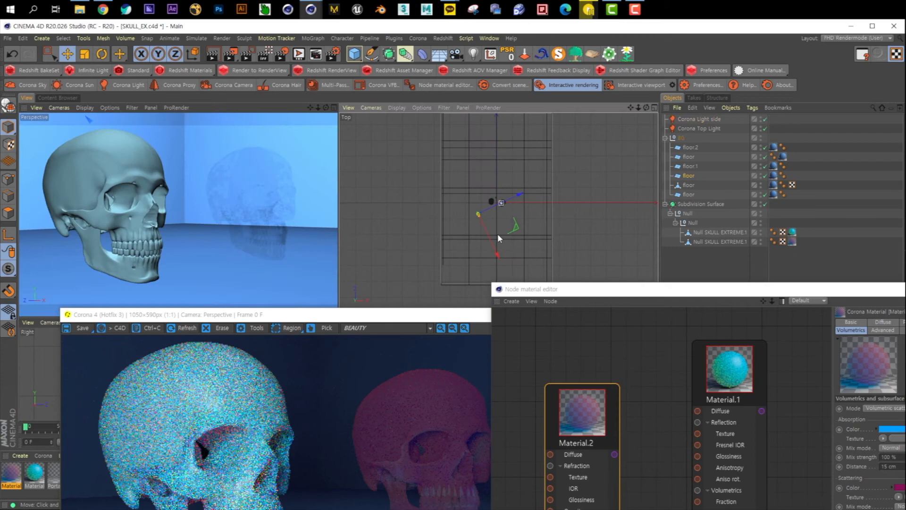
pyautogui.click(706, 120)
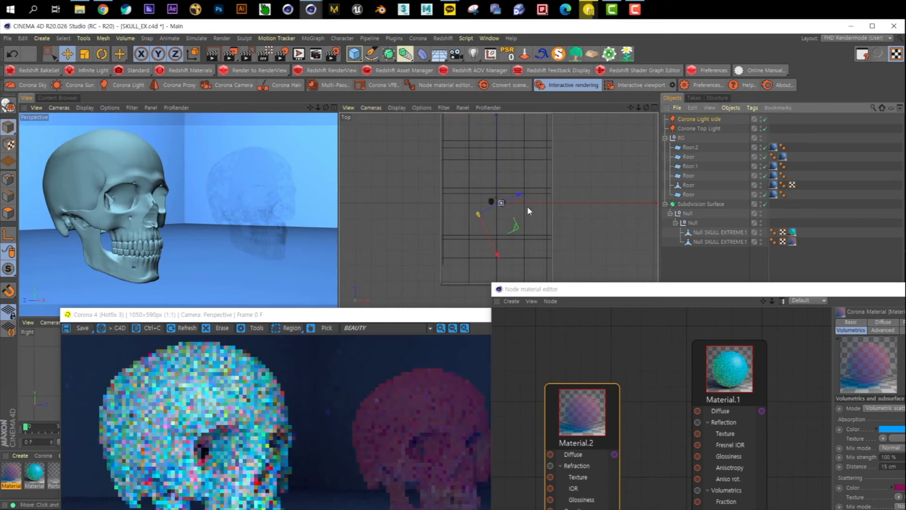
pyautogui.moveTo(515, 232); pyautogui.dragTo(520, 234)
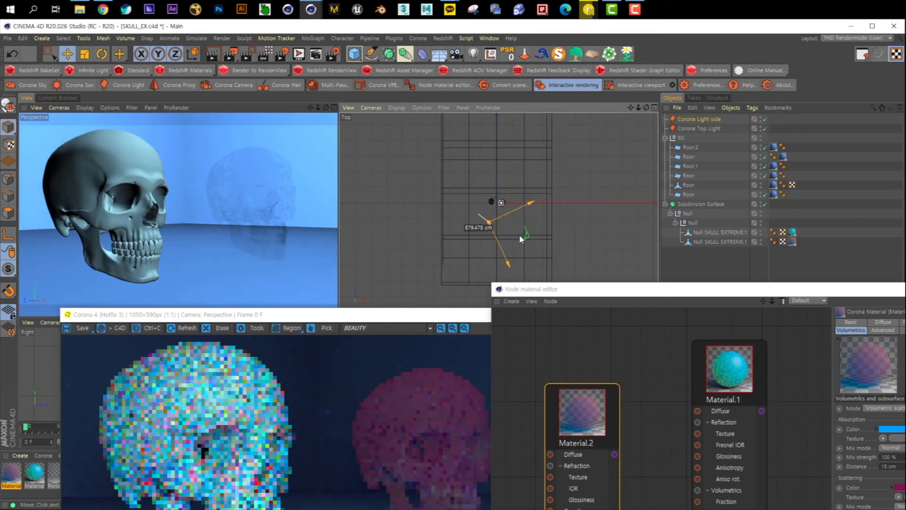
# Step: Rearrange the render window and node material editor to inspect the rear skull under the moved light
pyautogui.moveTo(377, 314); pyautogui.dragTo(350, 92)
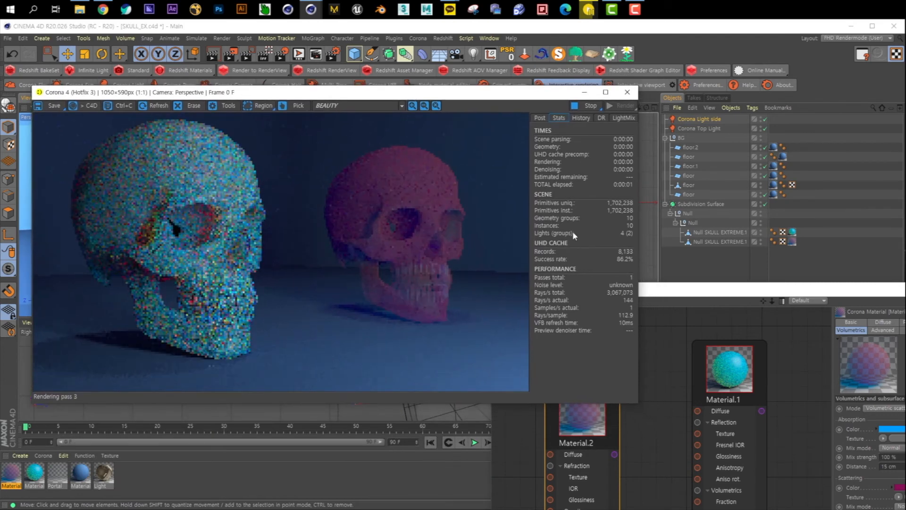
pyautogui.moveTo(645, 288); pyautogui.dragTo(509, 144)
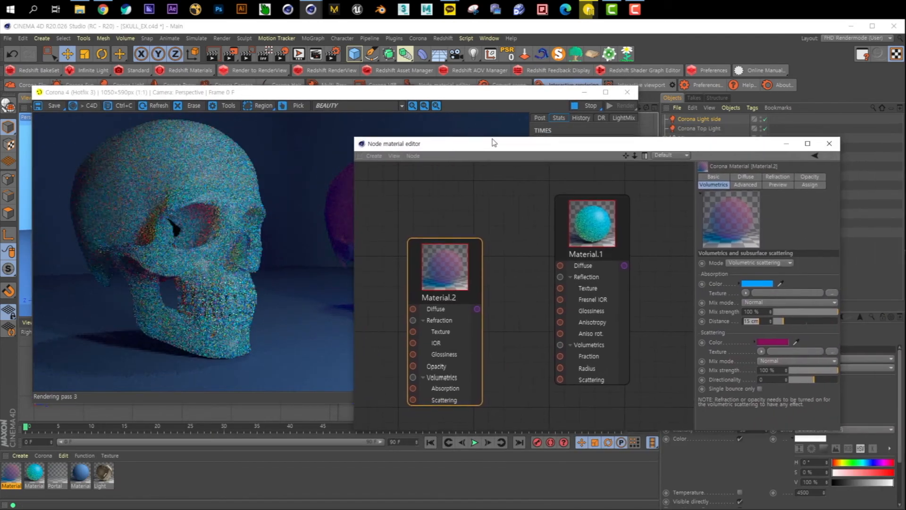
pyautogui.moveTo(427, 97); pyautogui.dragTo(354, 97)
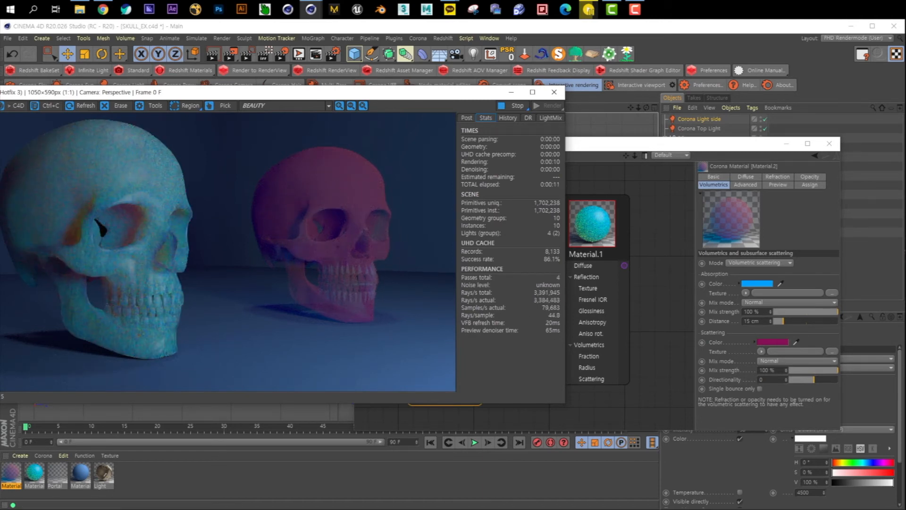
# Step: Try Material.2's scattering directionality at 0.99 and reposition the render window to view the rear skull
pyautogui.click(728, 380)
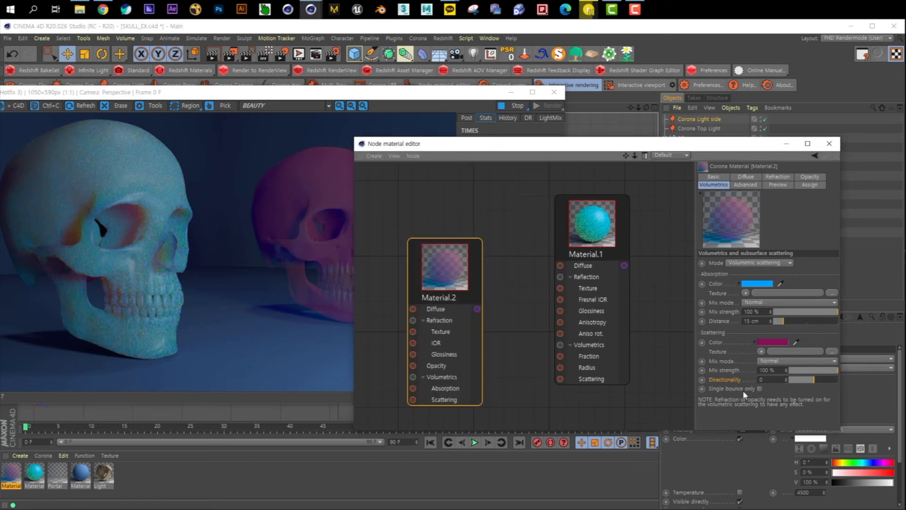
pyautogui.click(261, 322)
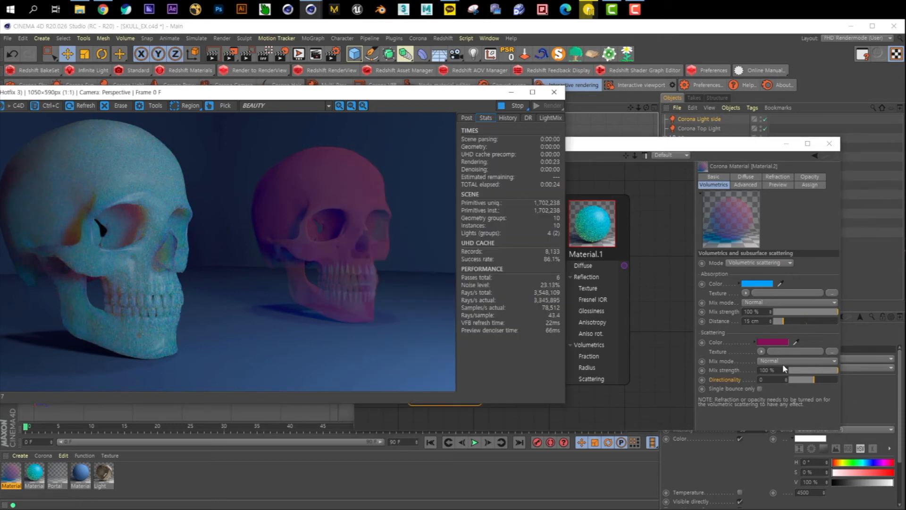
pyautogui.moveTo(767, 380); pyautogui.dragTo(716, 379)
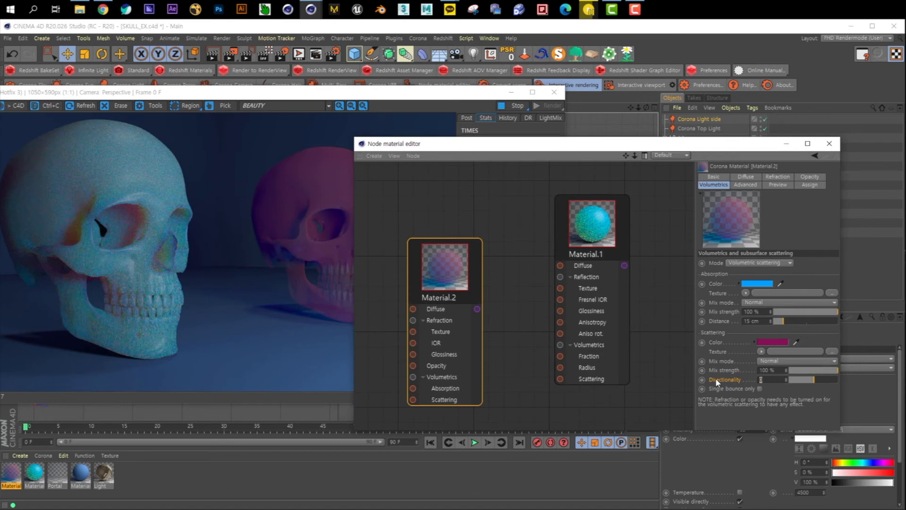
pyautogui.write('0.99')
pyautogui.press('Return')
pyautogui.moveTo(441, 97); pyautogui.dragTo(360, 110)
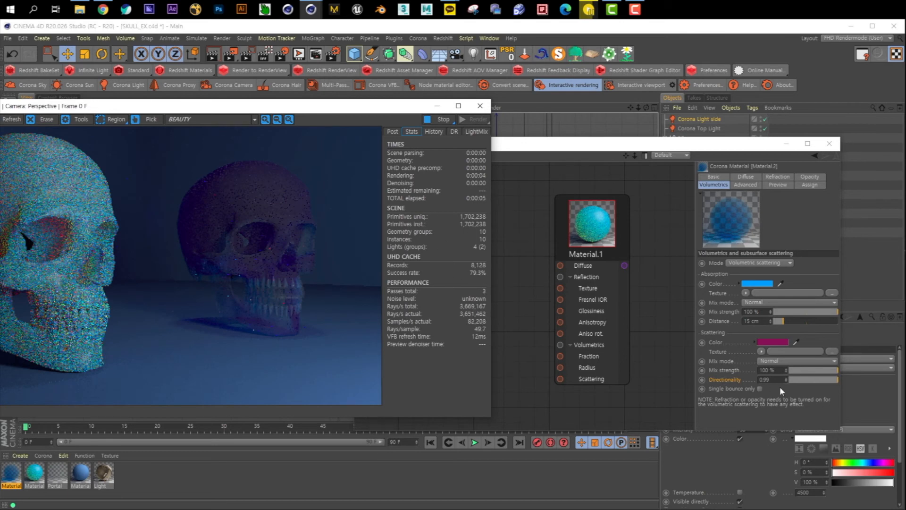
# Step: Try Material.2's scattering directionality at -0.7, set it to 0.6, and enable single bounce only
pyautogui.click(798, 382)
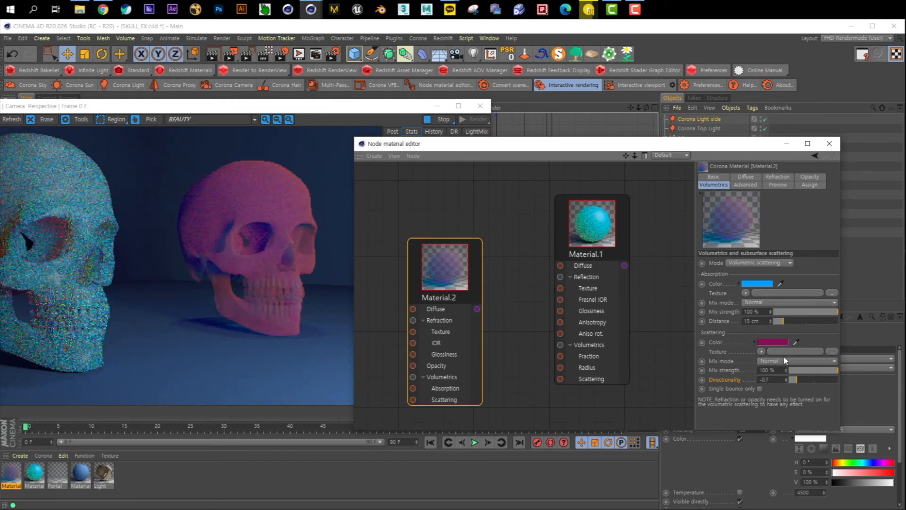
pyautogui.moveTo(812, 378); pyautogui.dragTo(822, 378)
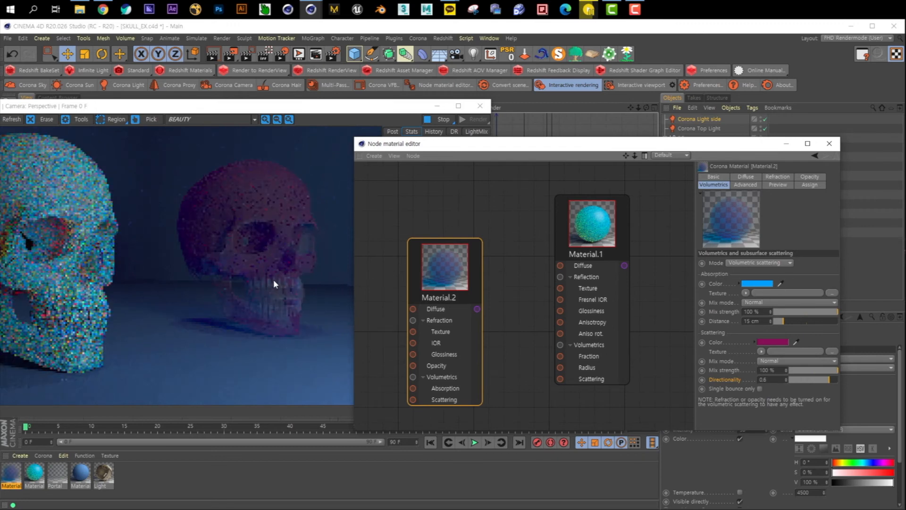
pyautogui.click(760, 389)
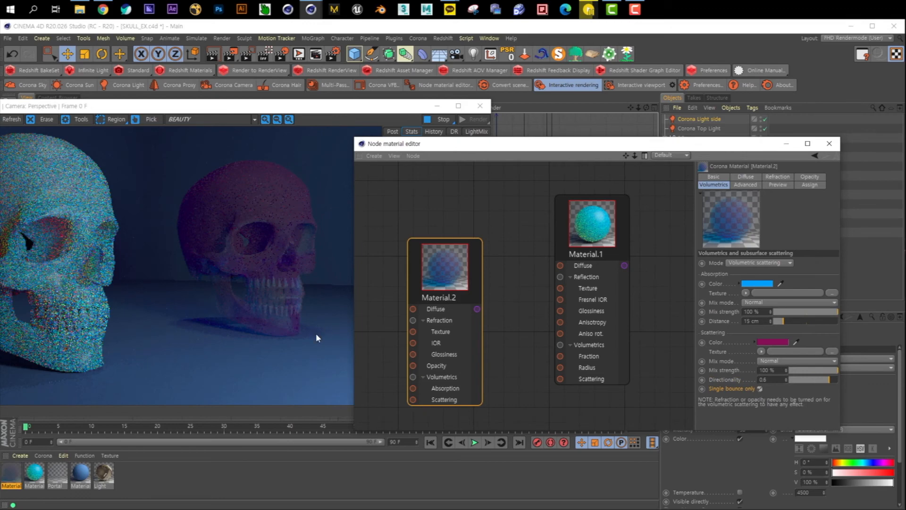
pyautogui.moveTo(347, 110); pyautogui.dragTo(445, 117)
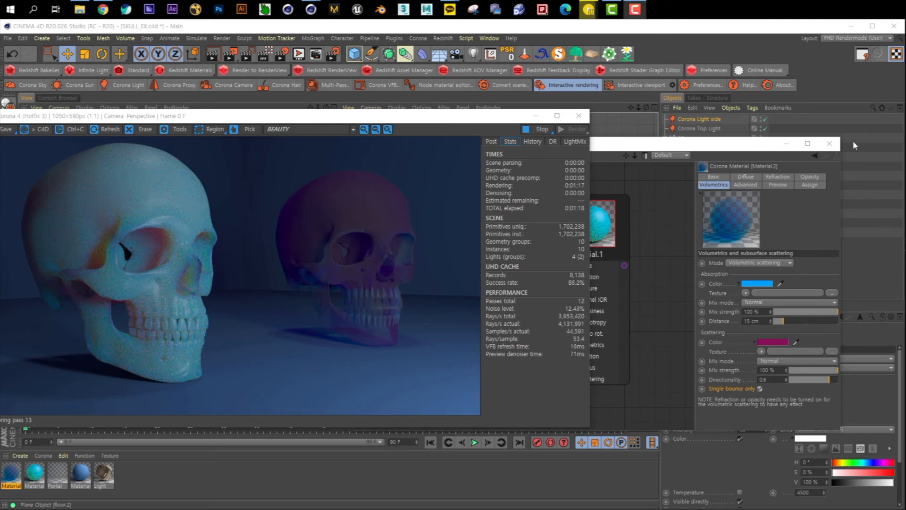
# Step: Set Material.2's refraction level to 70% and its refraction glossiness to 0.8
pyautogui.click(778, 176)
pyautogui.moveTo(763, 266); pyautogui.dragTo(677, 240)
pyautogui.write('70')
pyautogui.press('Return')
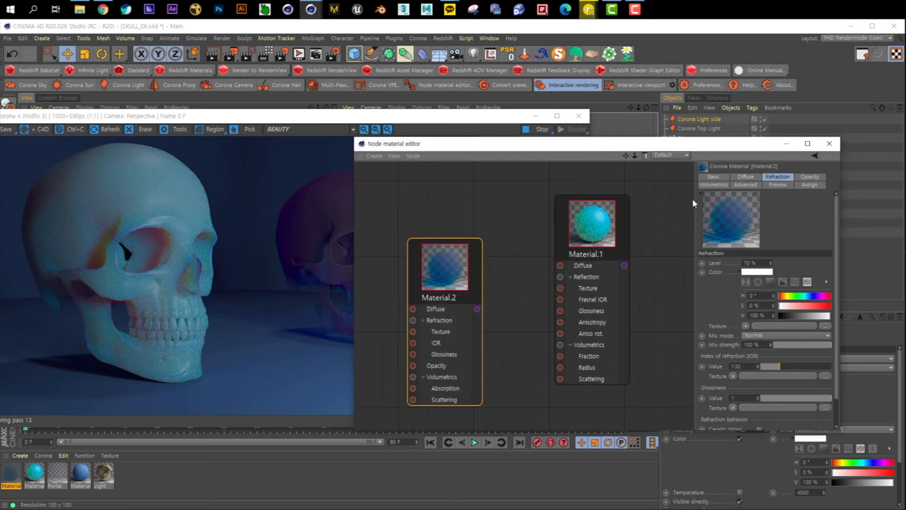
pyautogui.moveTo(749, 396); pyautogui.dragTo(673, 358)
pyautogui.write('0.8')
pyautogui.press('Return')
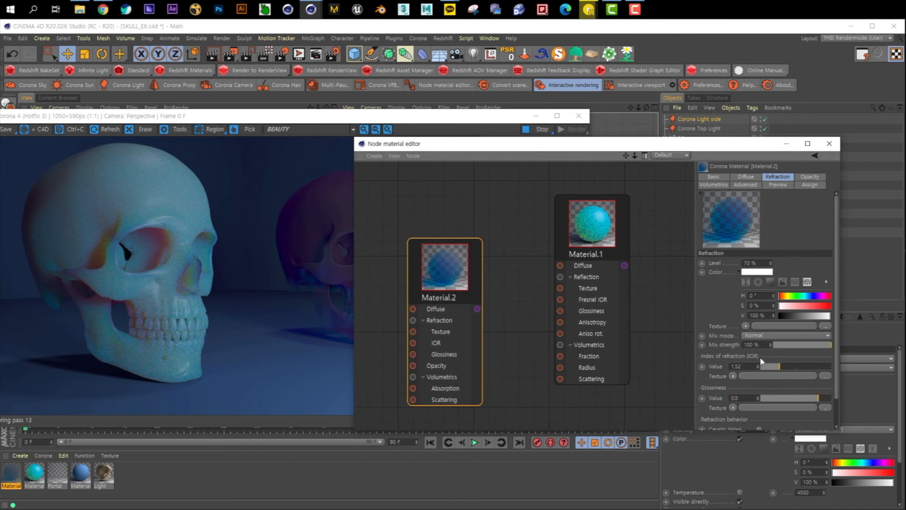
# Step: Return to Material.2's volumetric scattering settings and change the absorption color to a vivid magenta-pink
pyautogui.click(810, 178)
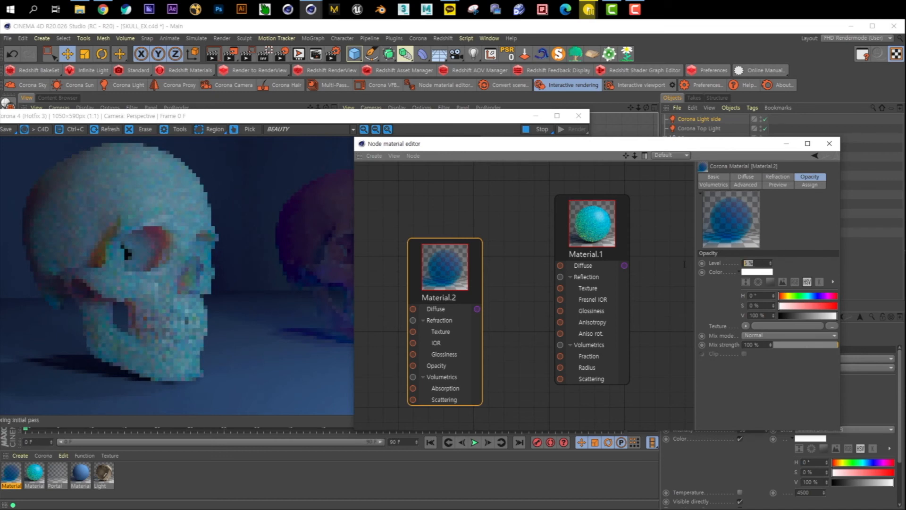
pyautogui.click(714, 185)
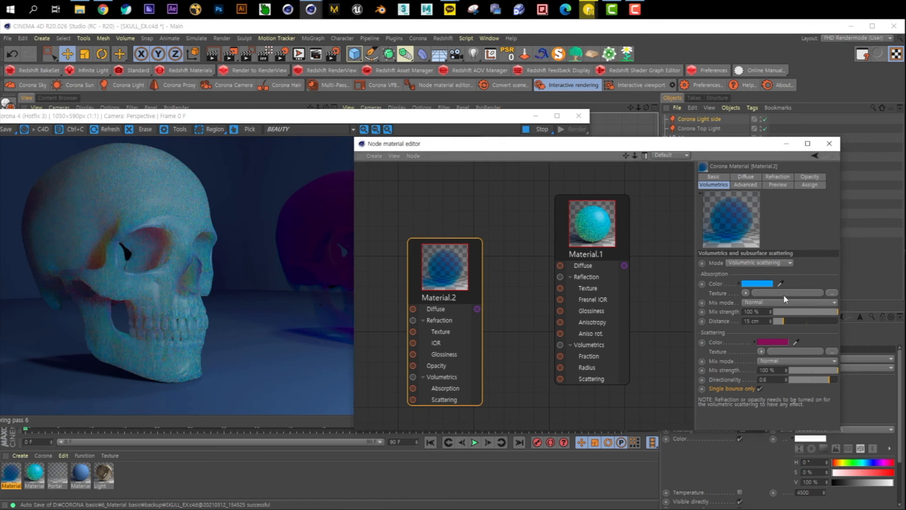
pyautogui.moveTo(501, 143); pyautogui.dragTo(562, 105)
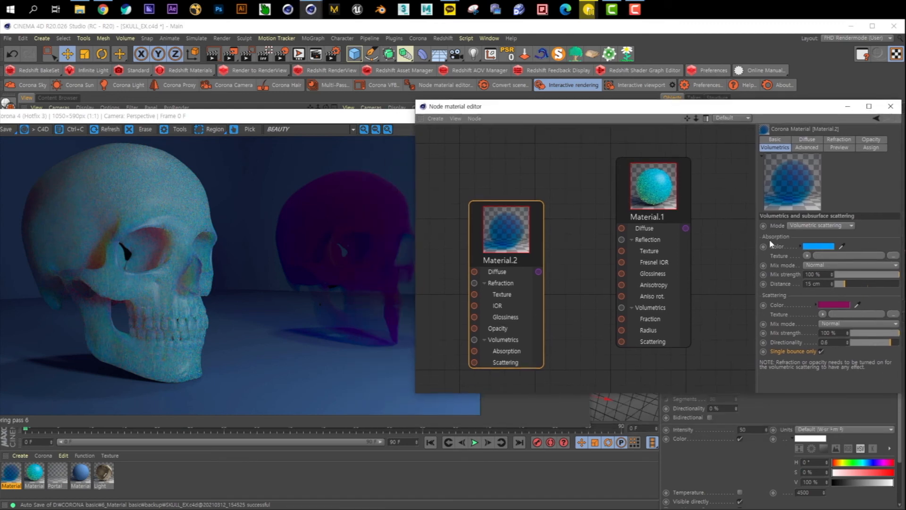
pyautogui.click(812, 245)
pyautogui.click(867, 245)
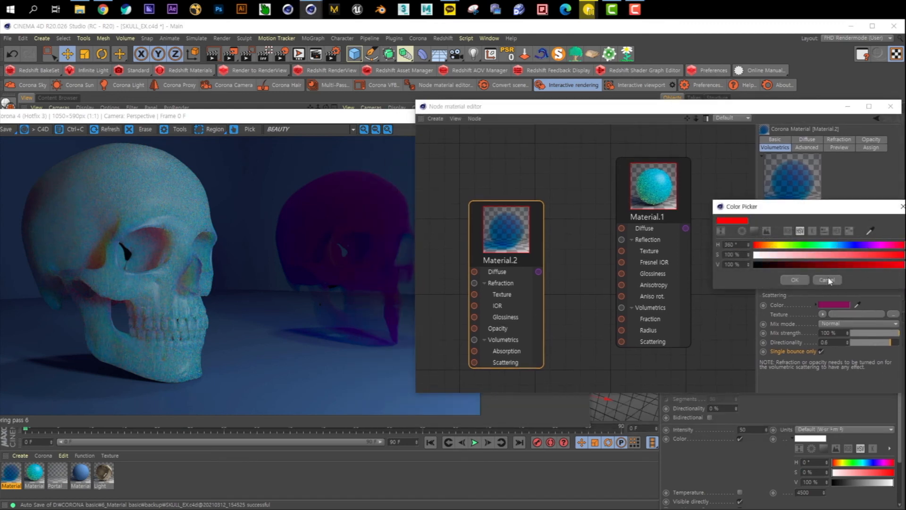
pyautogui.click(888, 245)
pyautogui.click(794, 279)
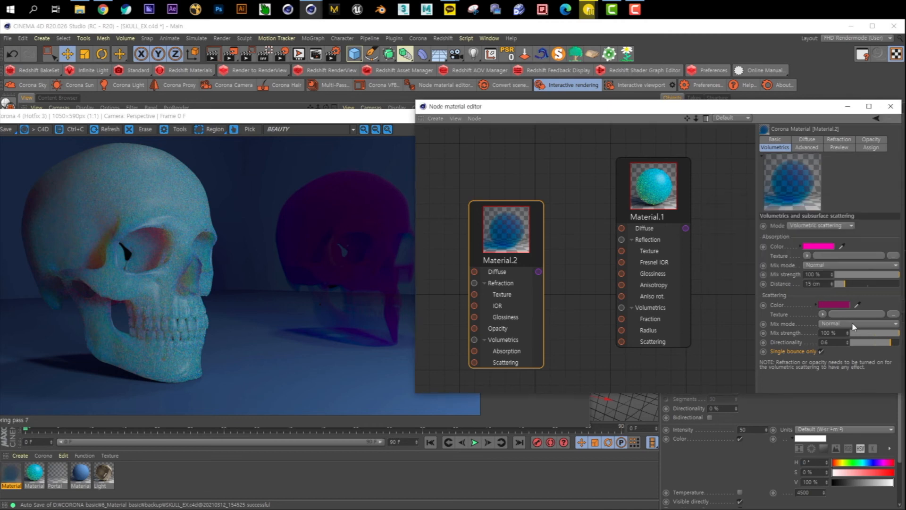
# Step: Change Material.2's volumetric scattering color to a lighter pink-magenta
pyautogui.click(839, 305)
pyautogui.click(905, 306)
pyautogui.click(904, 325)
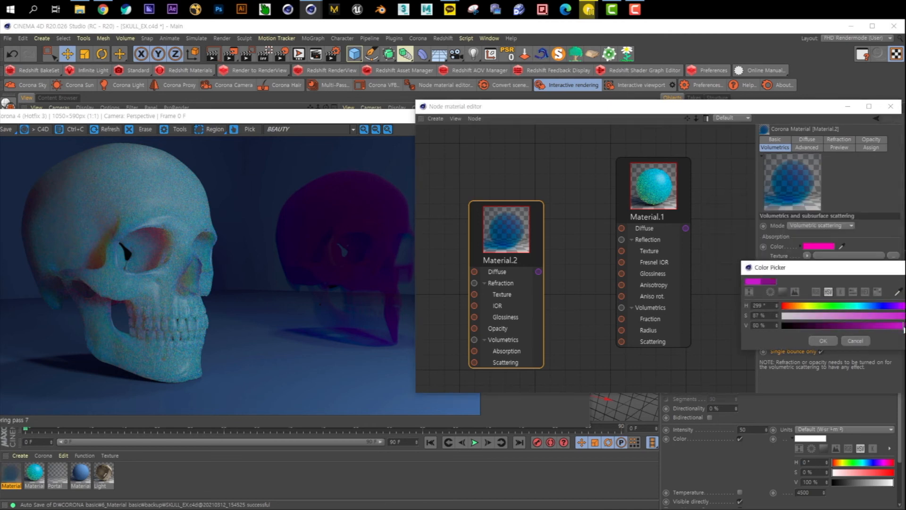
pyautogui.click(893, 316)
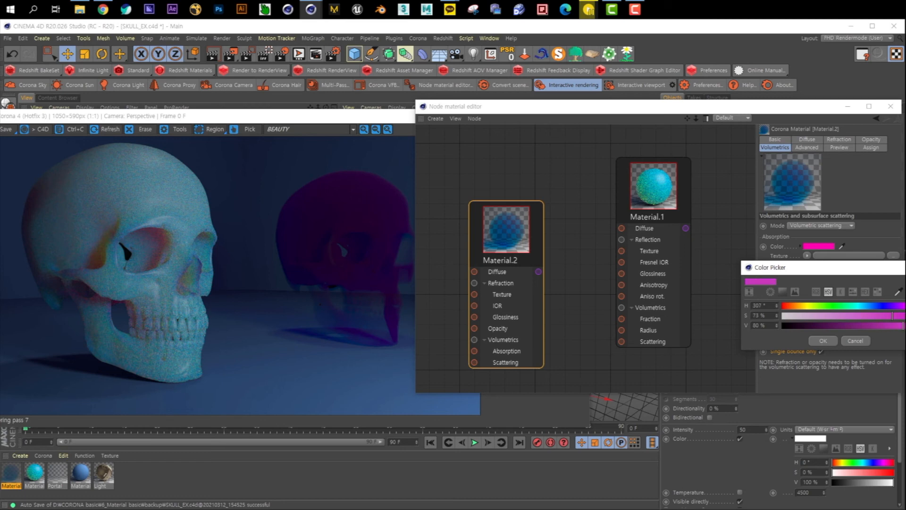
pyautogui.click(878, 316)
pyautogui.click(860, 316)
pyautogui.click(822, 341)
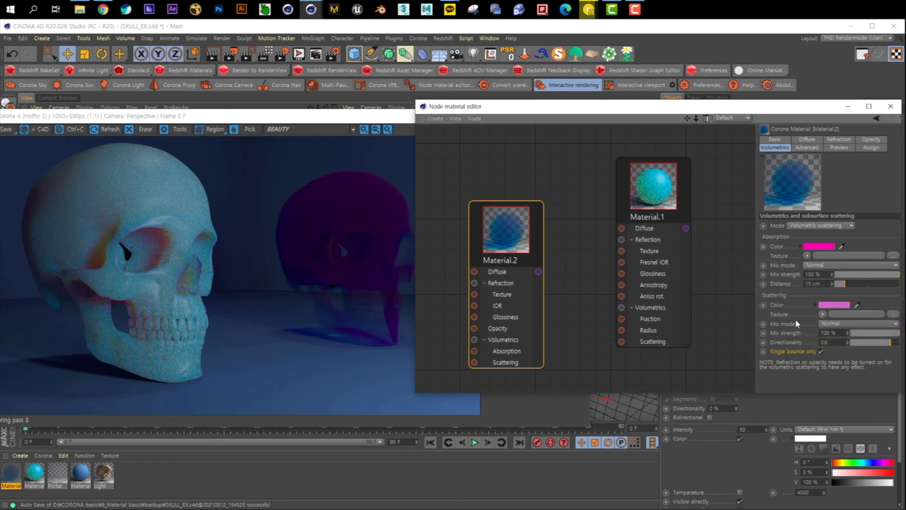
# Step: Disable single bounce only for Material.2 and set its absorption distance to 10 cm
pyautogui.click(821, 351)
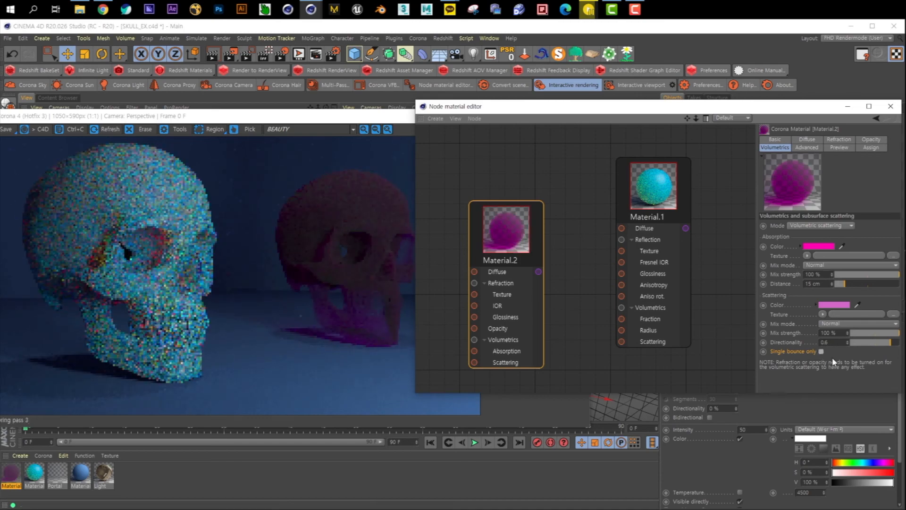
pyautogui.moveTo(822, 284); pyautogui.dragTo(774, 284)
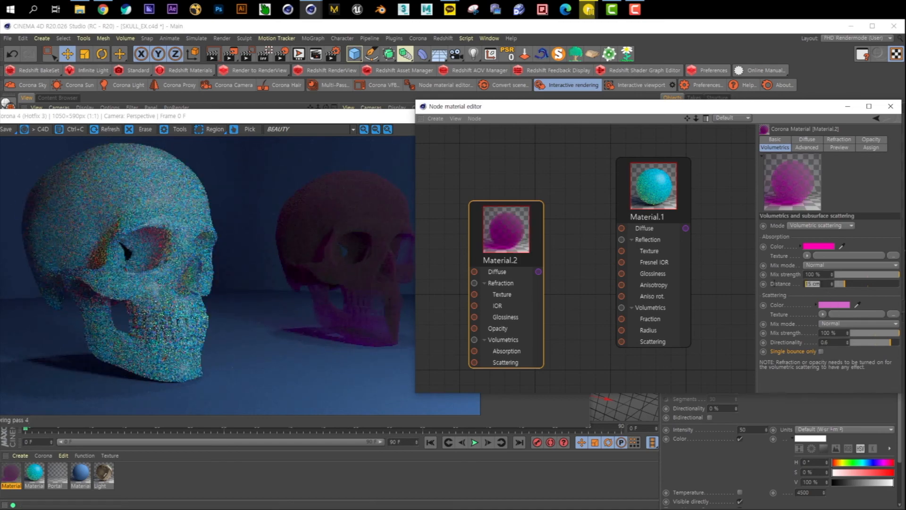
pyautogui.write('10')
pyautogui.press('Return')
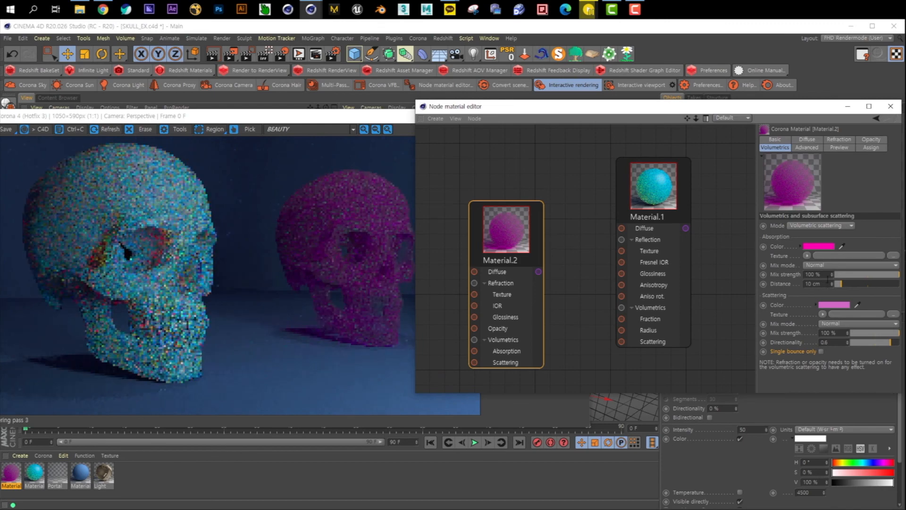
# Step: Enable reflection on Material.2 with glossiness 0.8 and a Fresnel IOR of about 2.26
pyautogui.click(775, 139)
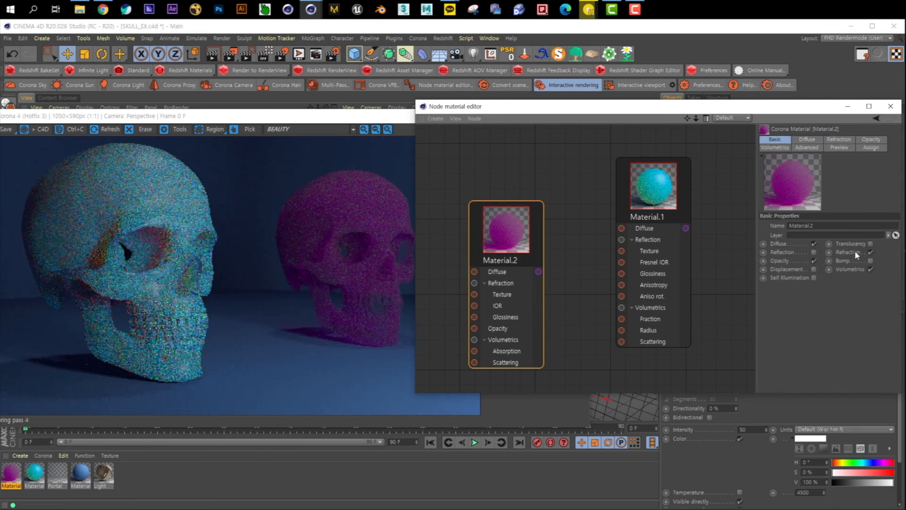
pyautogui.click(814, 253)
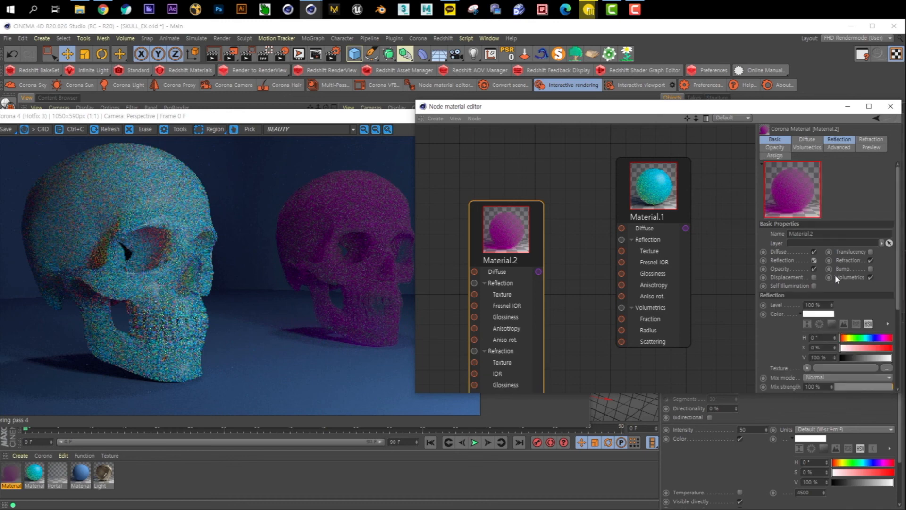
pyautogui.scroll(-5, 780, 329)
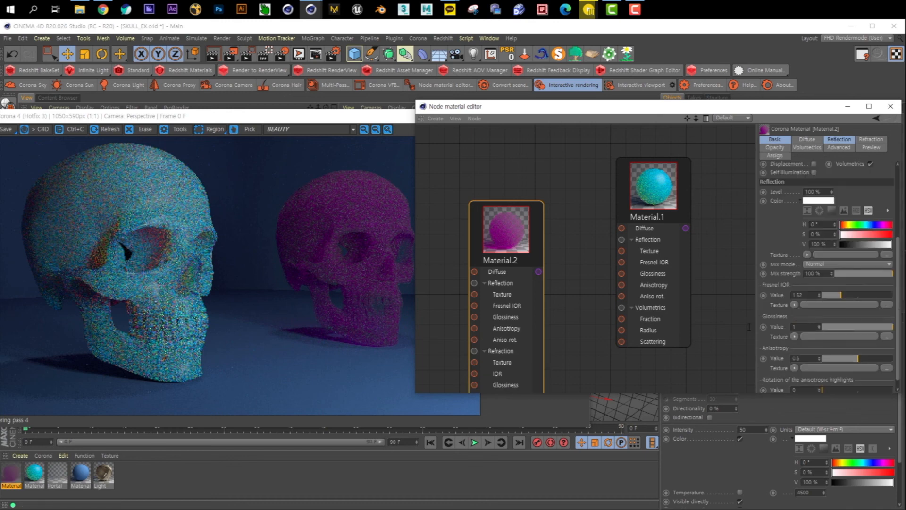
pyautogui.write('0.8')
pyautogui.press('Return')
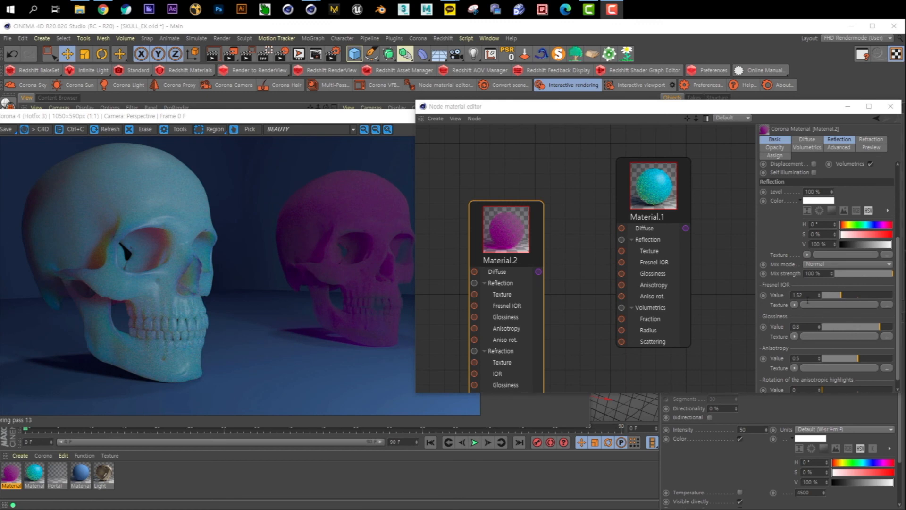
pyautogui.scroll(-1, 857, 279)
pyautogui.moveTo(857, 281); pyautogui.dragTo(871, 284)
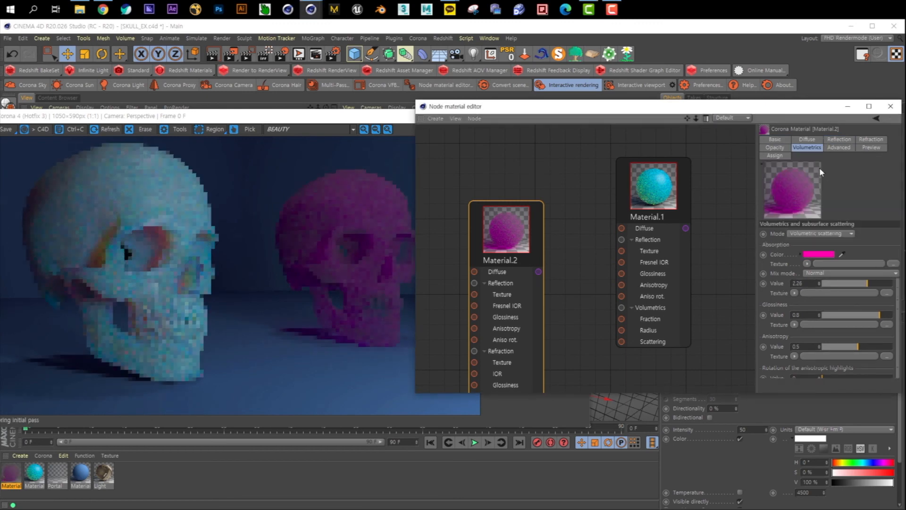
# Step: Return to Material.2's volumetric settings and set the absorption distance to 5 cm
pyautogui.click(838, 147)
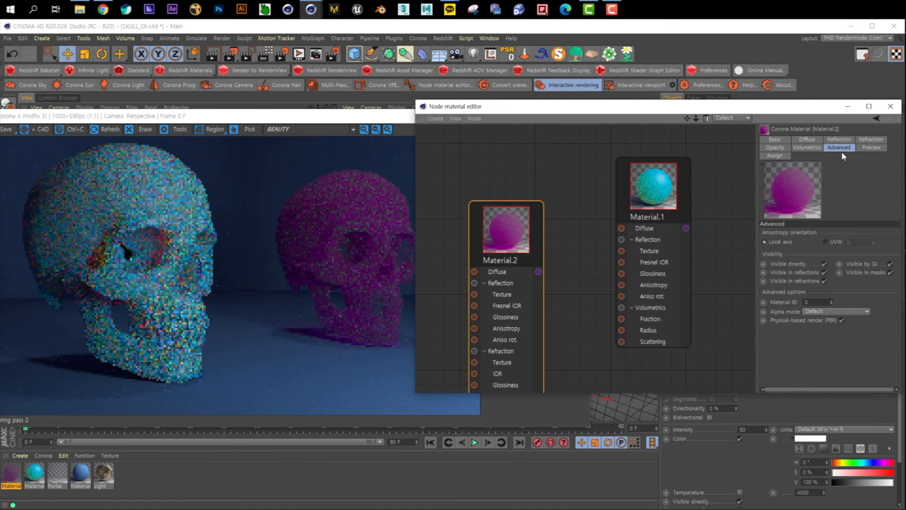
pyautogui.click(790, 147)
pyautogui.click(871, 140)
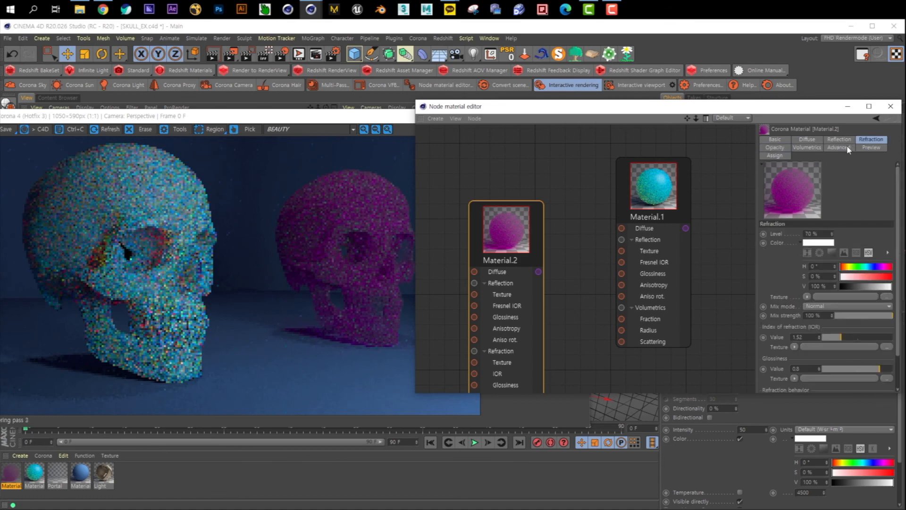
pyautogui.click(807, 147)
pyautogui.moveTo(825, 290); pyautogui.dragTo(762, 290)
pyautogui.write('5')
pyautogui.press('Return')
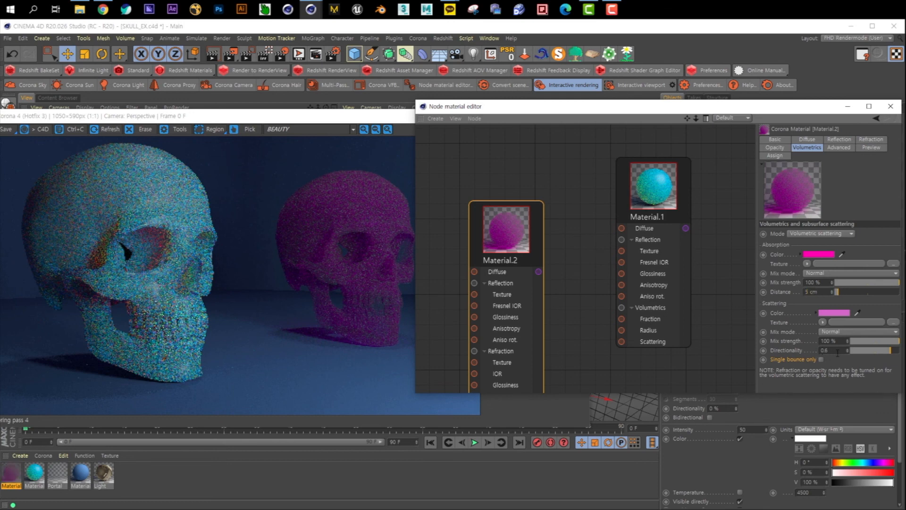
# Step: Try Material.2's scattering directionality at 0.8, check the rear skull in the render, and set the directionality to 0.3
pyautogui.press('BackSpace')
pyautogui.write('8')
pyautogui.press('Return')
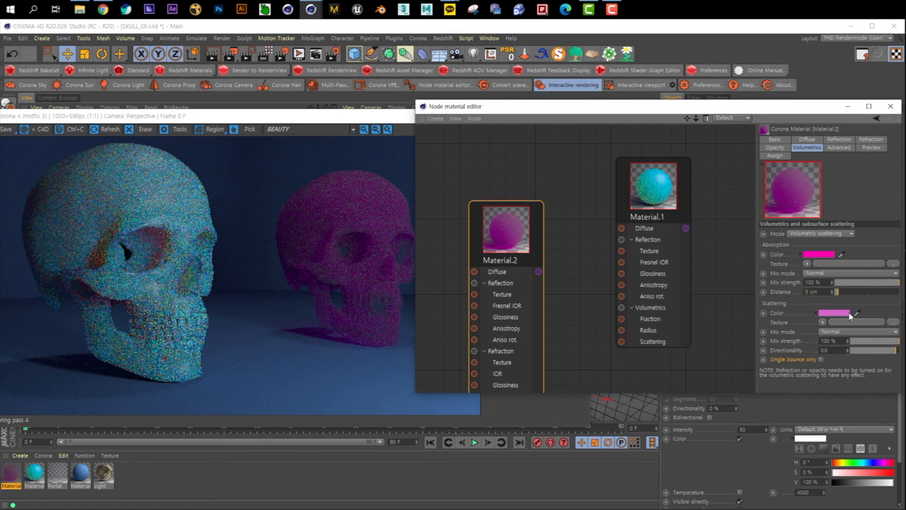
pyautogui.moveTo(375, 122); pyautogui.dragTo(430, 121)
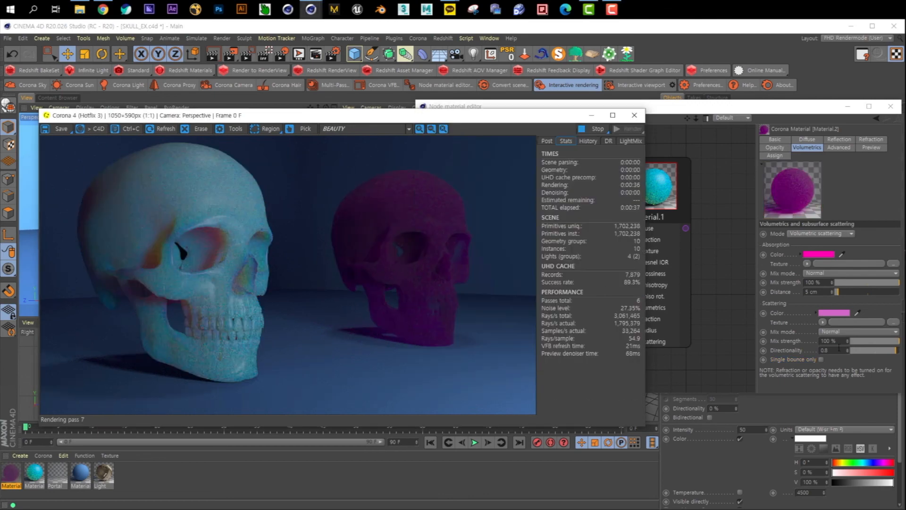
pyautogui.click(827, 351)
pyautogui.write('3')
pyautogui.press('Return')
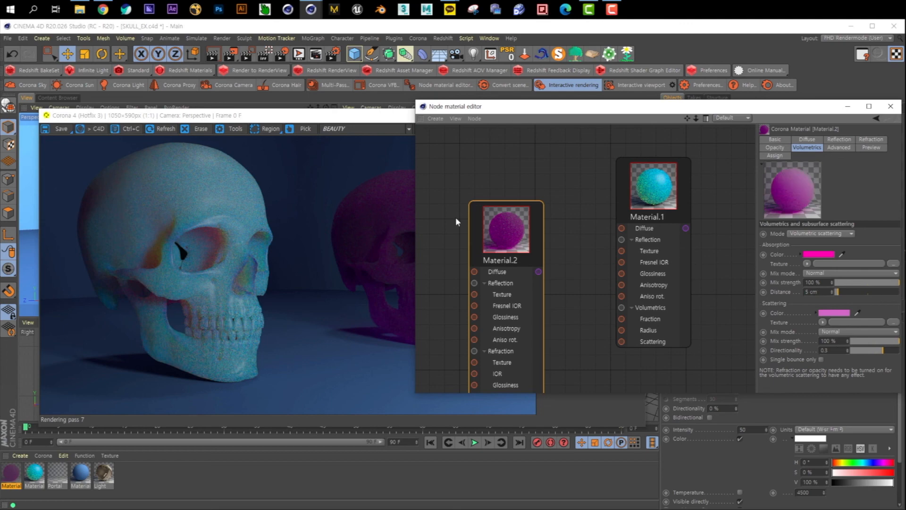
# Step: Bring the interactive render window to the front and reposition it to examine both skull materials
pyautogui.click(329, 205)
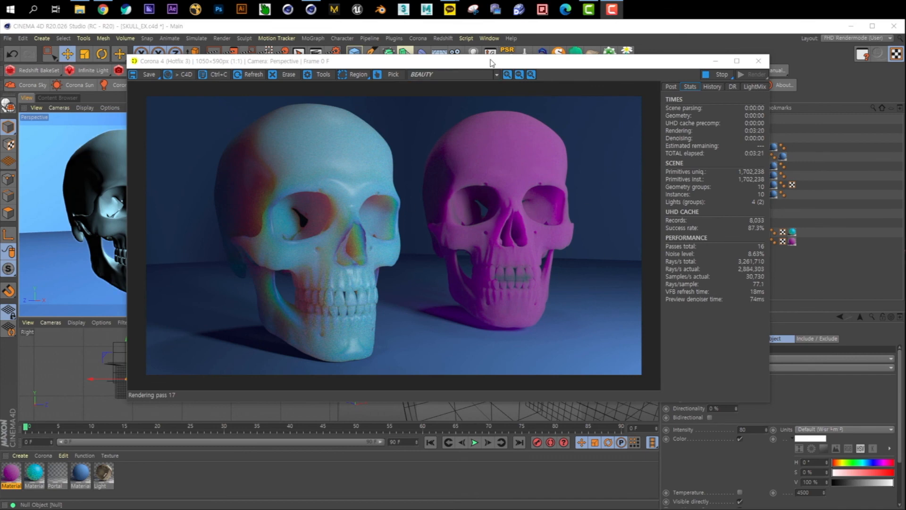
pyautogui.moveTo(491, 60); pyautogui.dragTo(476, 40)
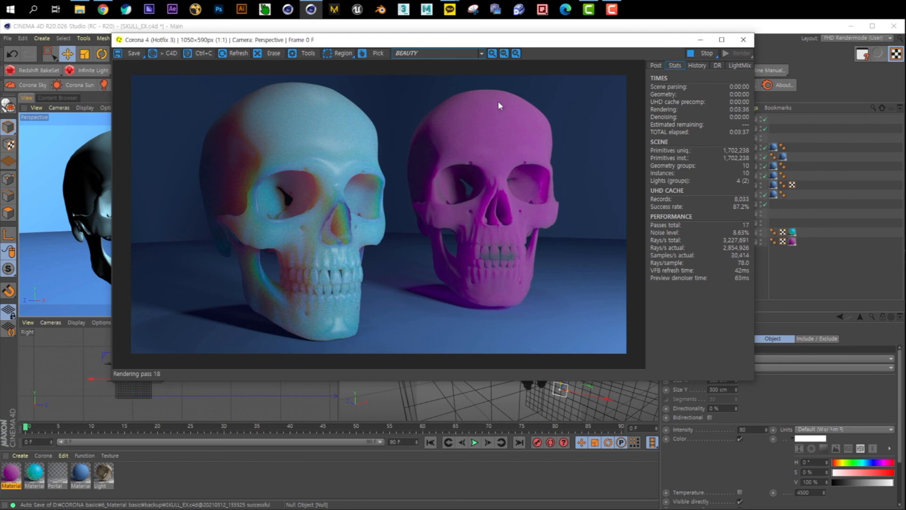
pyautogui.moveTo(510, 42); pyautogui.dragTo(546, 45)
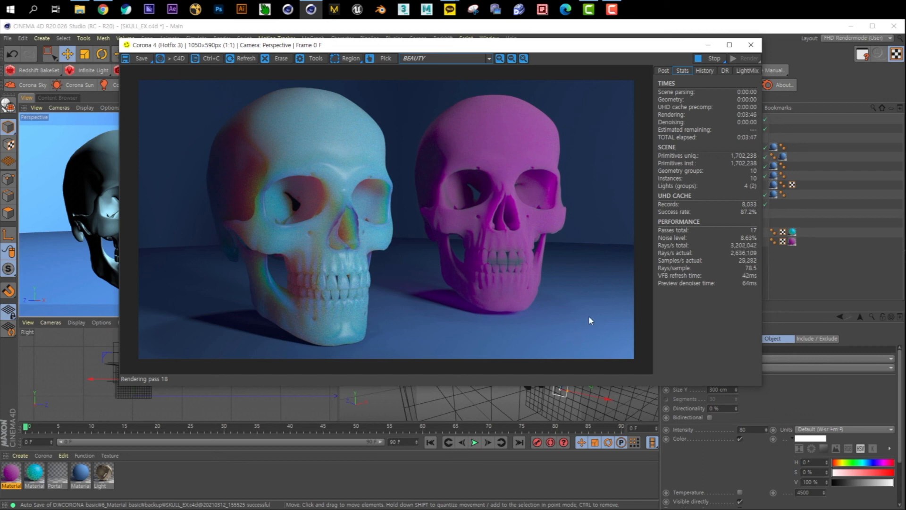
pyautogui.moveTo(587, 45); pyautogui.dragTo(595, 49)
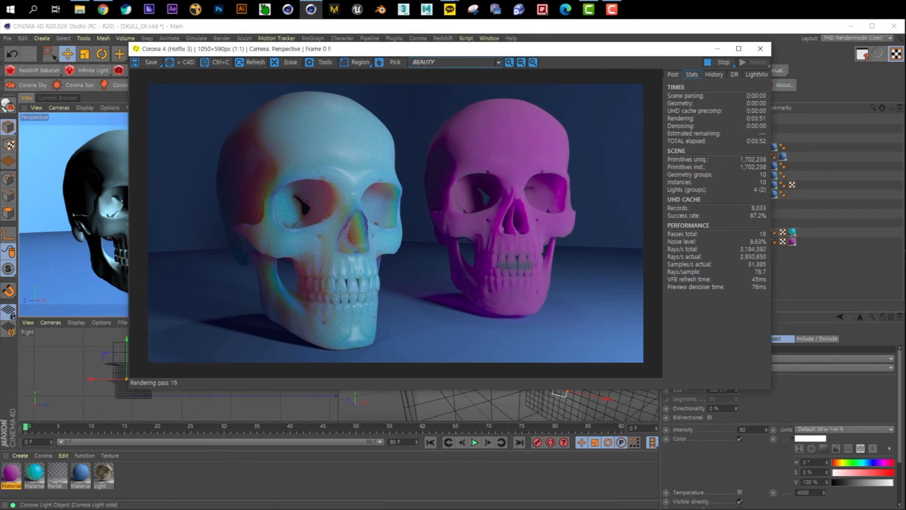